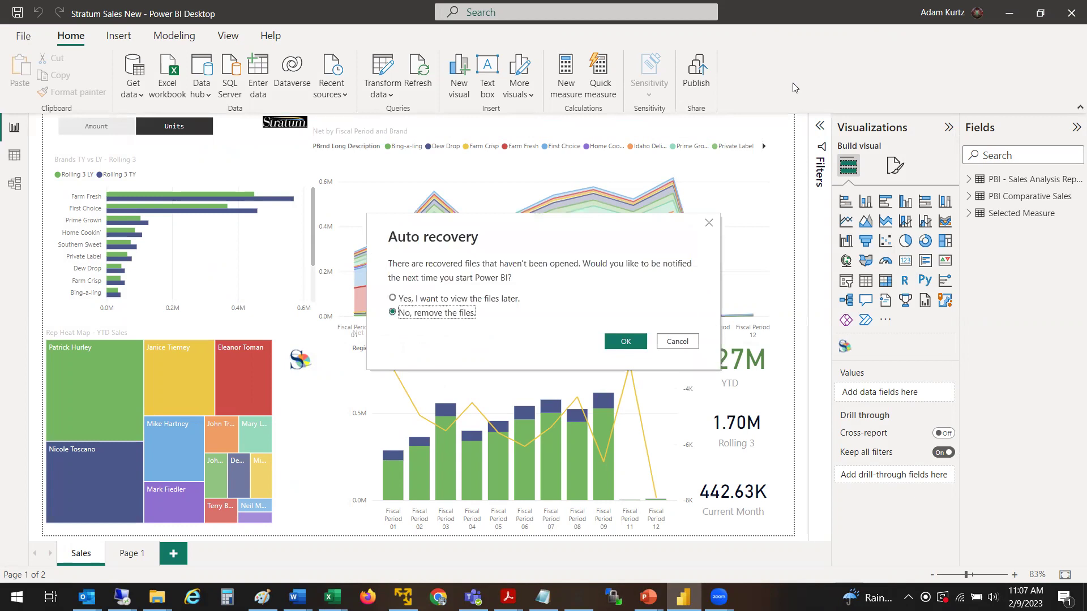
Keep the recovered files for later, then expand PBI Comparative Sales in a wider Fields pane
left_click(460, 298)
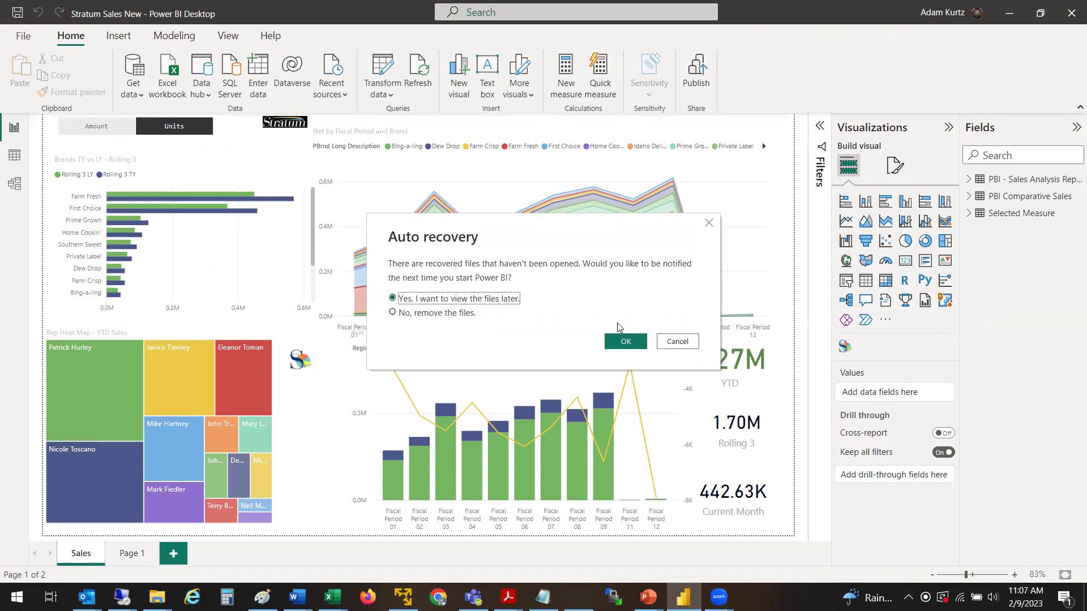
left_click(626, 342)
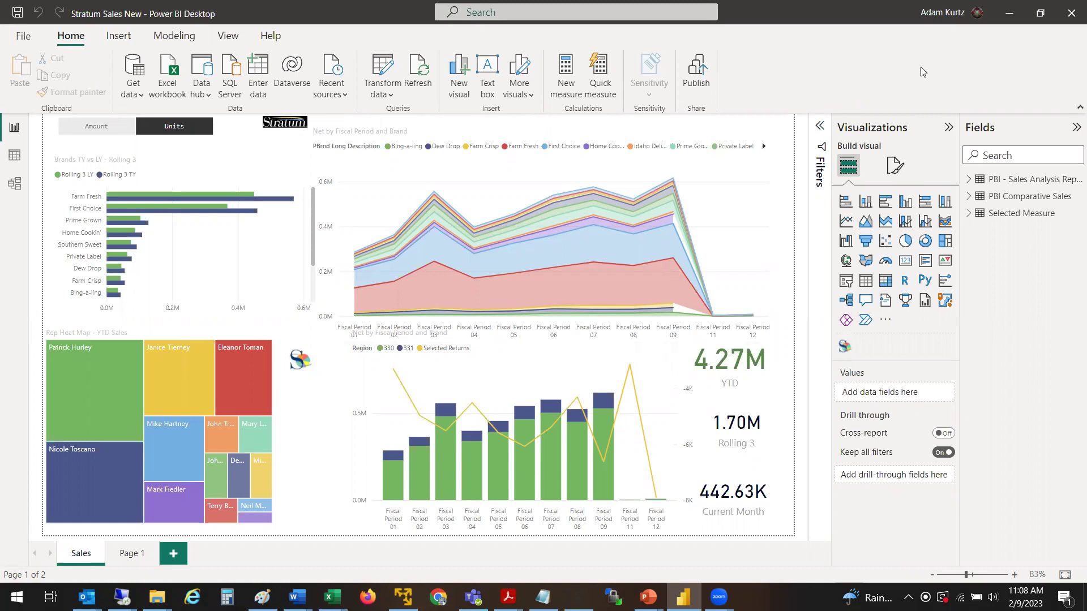
left_click(969, 198)
left_click_drag(960, 219, 878, 209)
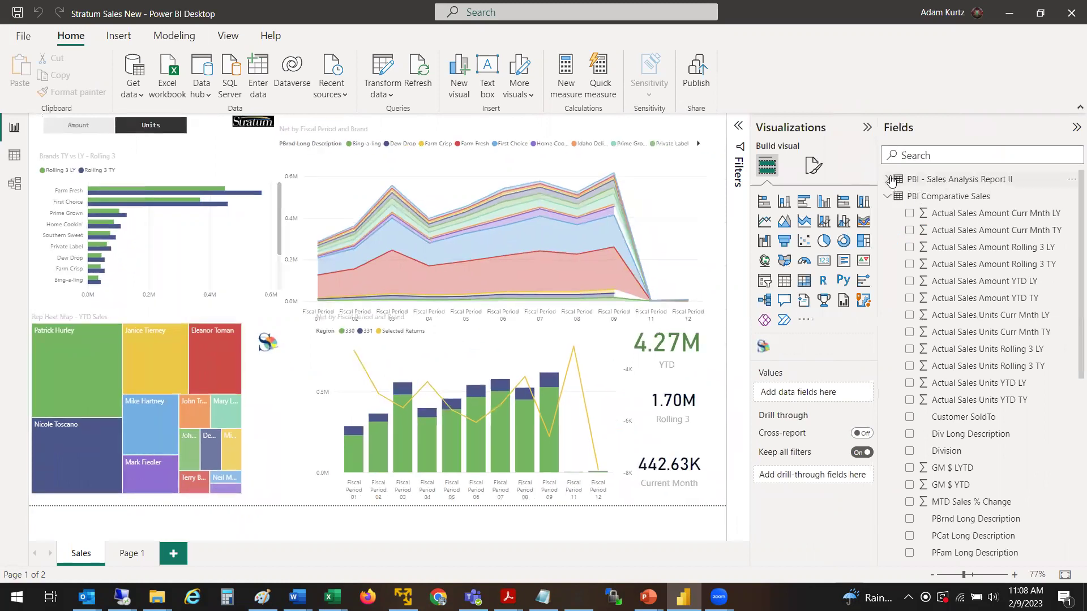
Expand the PBI - Sales Analysis Report II table and scroll through its fields
left_click(888, 180)
scroll(1072, 232, "down", 4)
scroll(1072, 258, "down", 4)
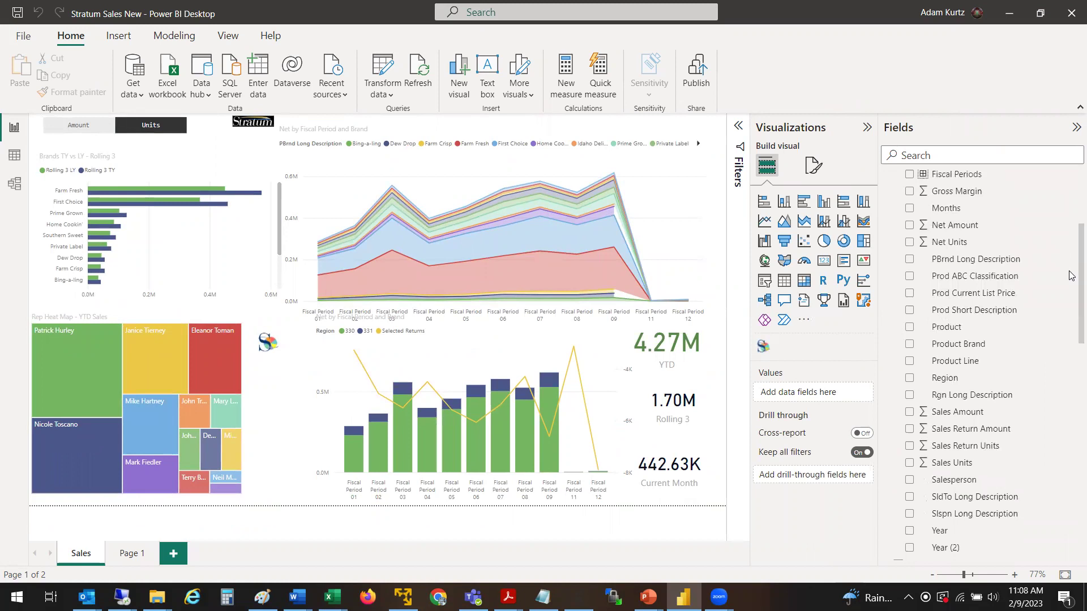
scroll(1072, 260, "up", 2)
scroll(1071, 261, "up", 4)
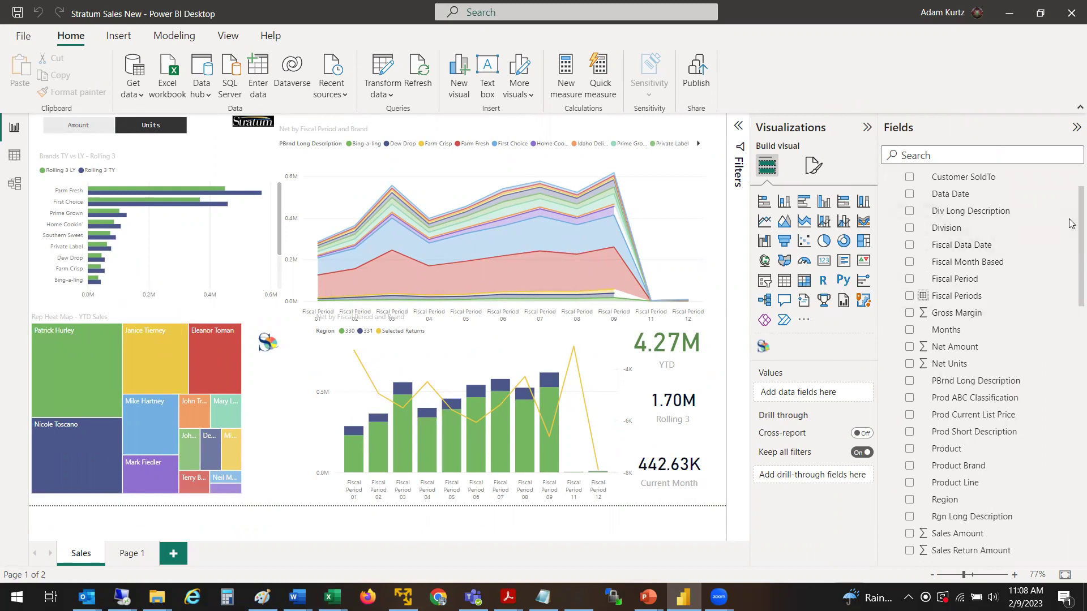
scroll(1068, 283, "down", 10)
scroll(1070, 340, "down", 8)
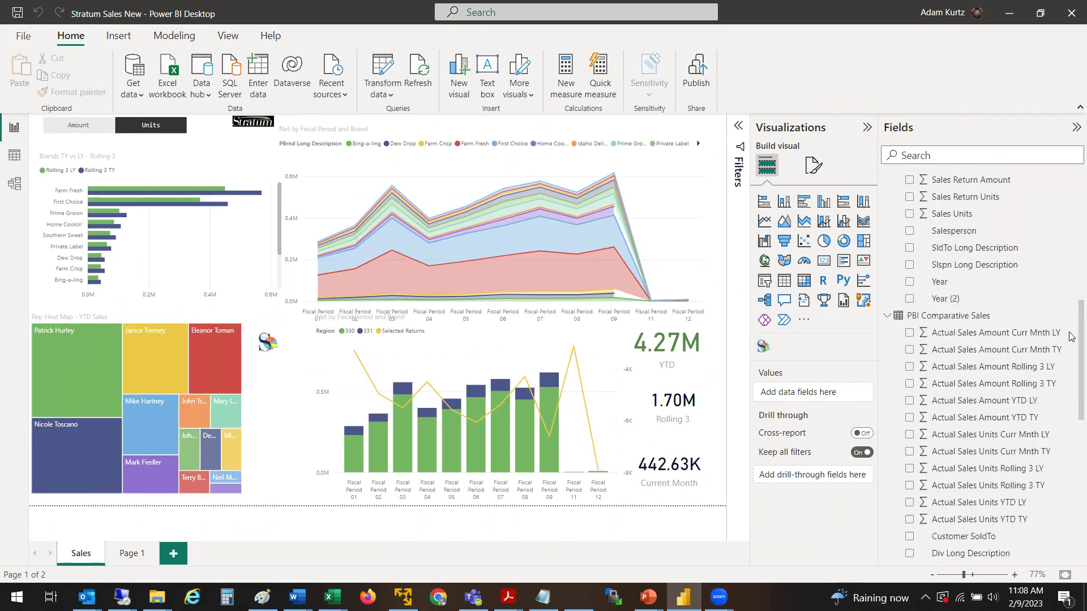
scroll(1071, 374, "down", 1)
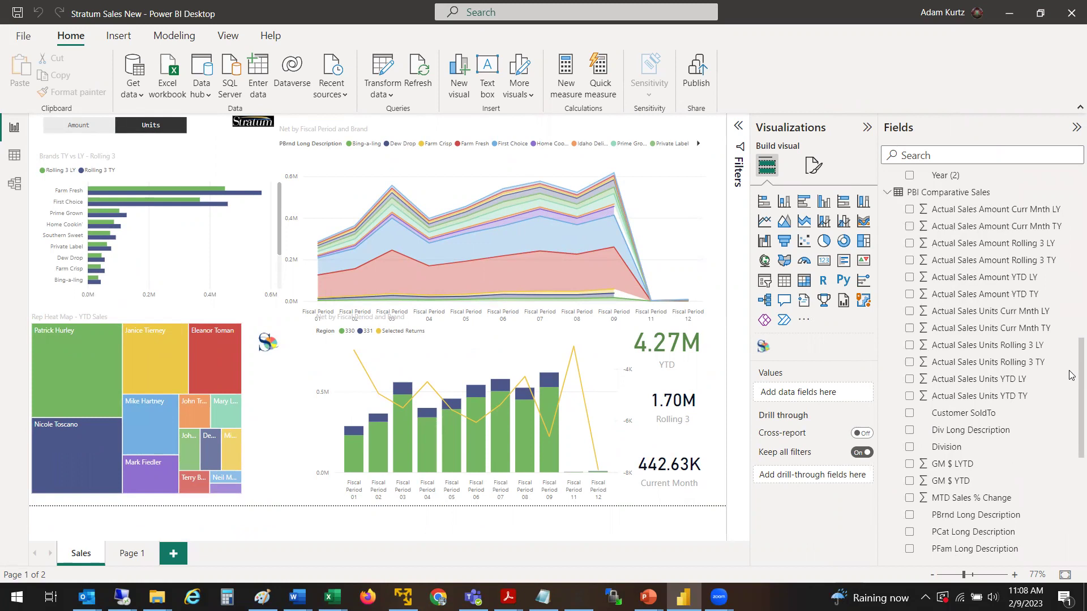
scroll(1071, 374, "down", 5)
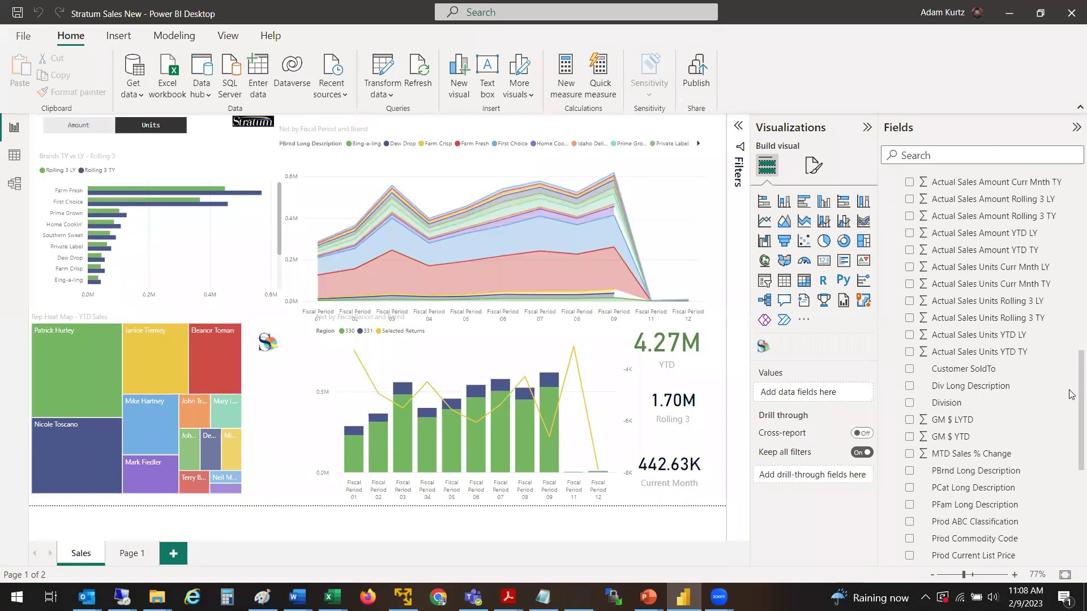
scroll(1071, 412, "down", 8)
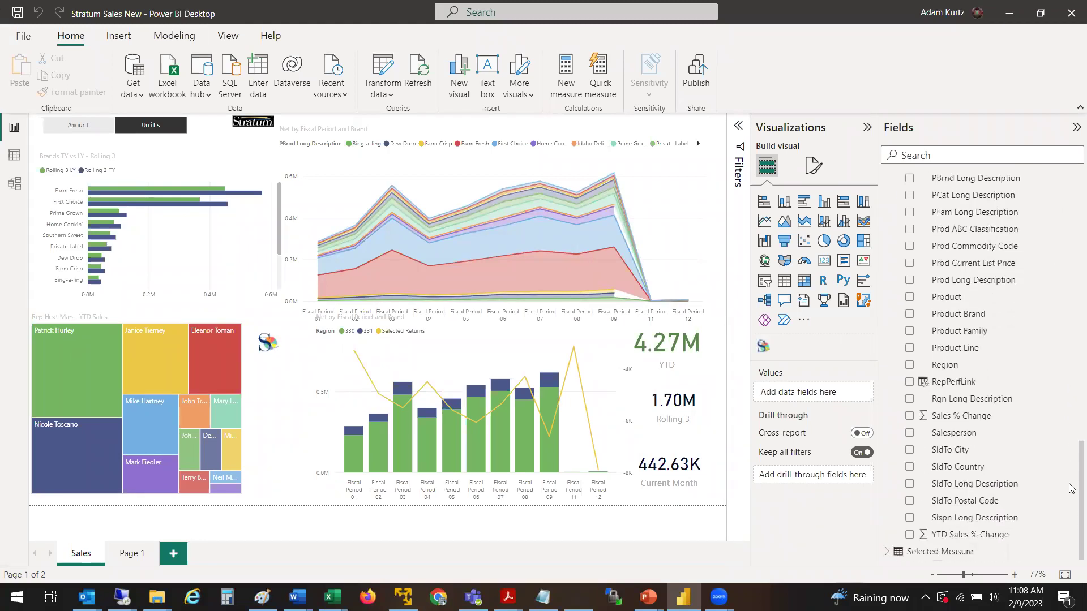
scroll(1071, 402, "up", 13)
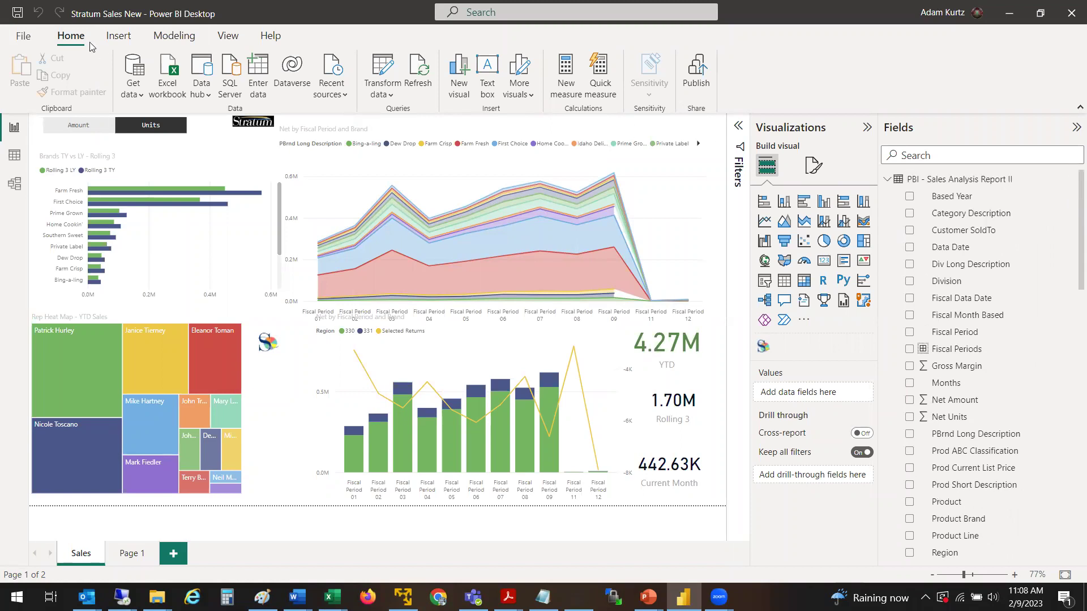
Connect using the Silvon Stratum Views connector from the Other category of Get data
left_click(135, 90)
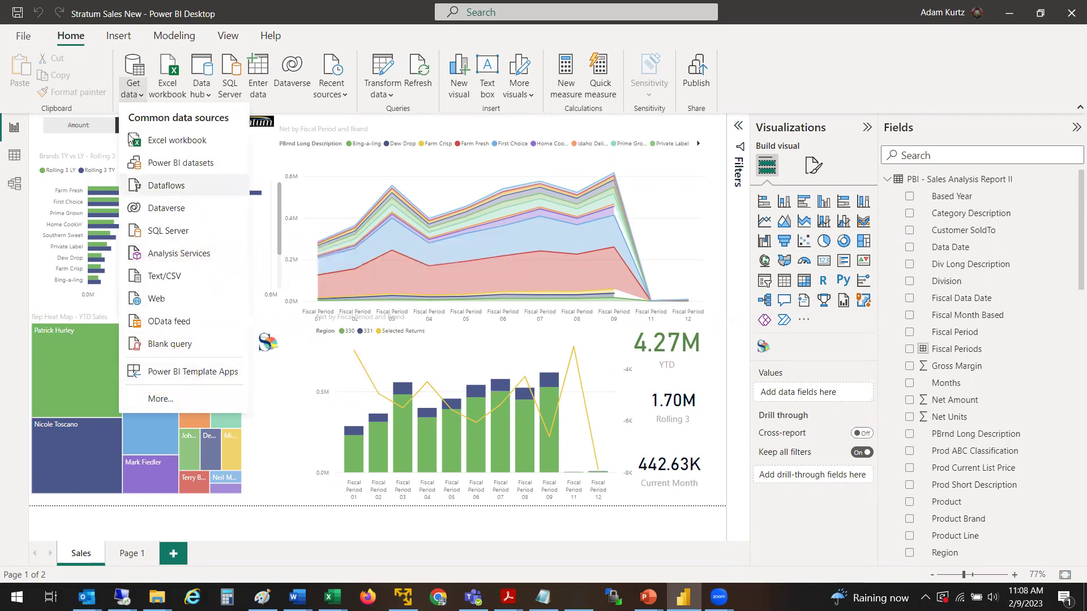
left_click(129, 97)
left_click(128, 97)
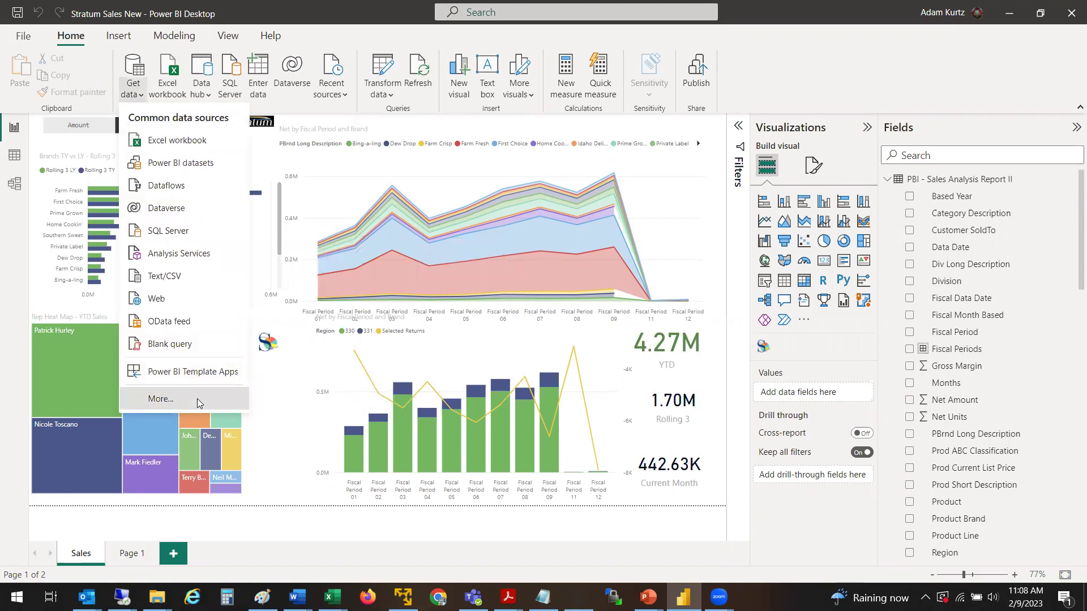
left_click(197, 400)
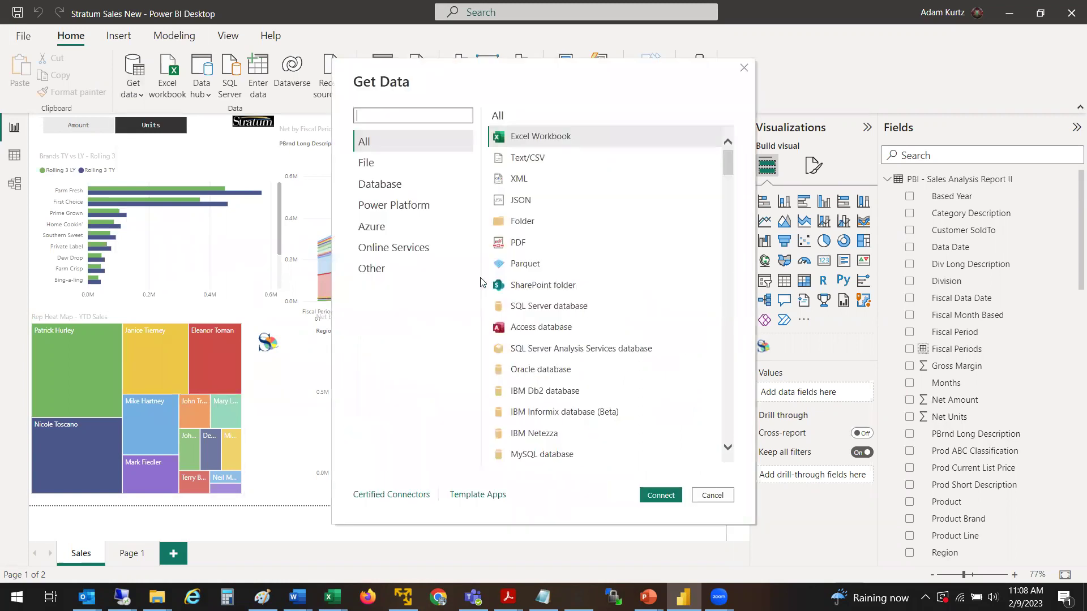
left_click(371, 270)
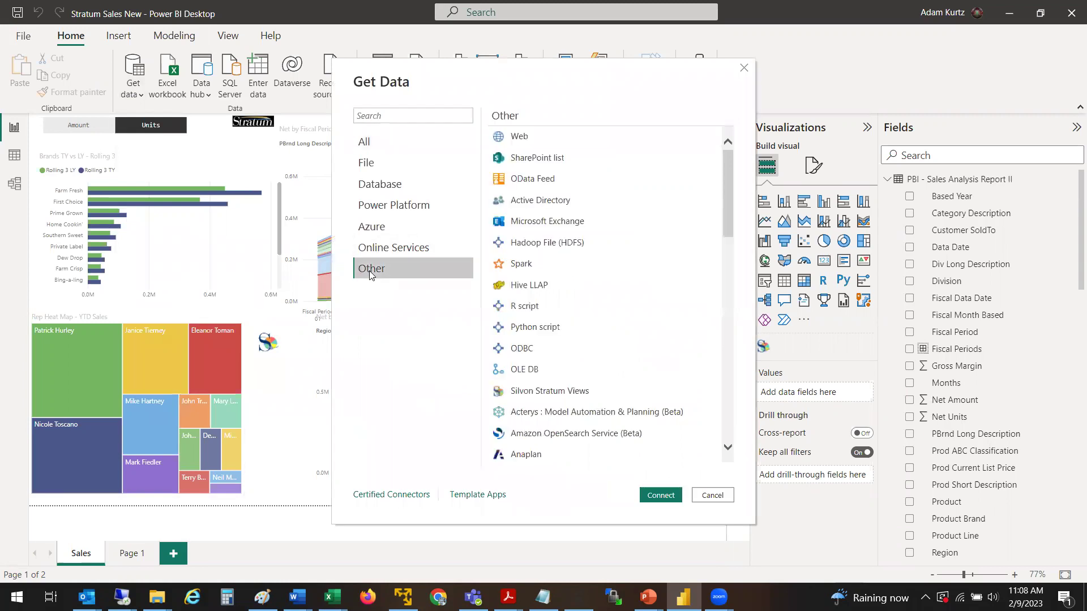
left_click(548, 398)
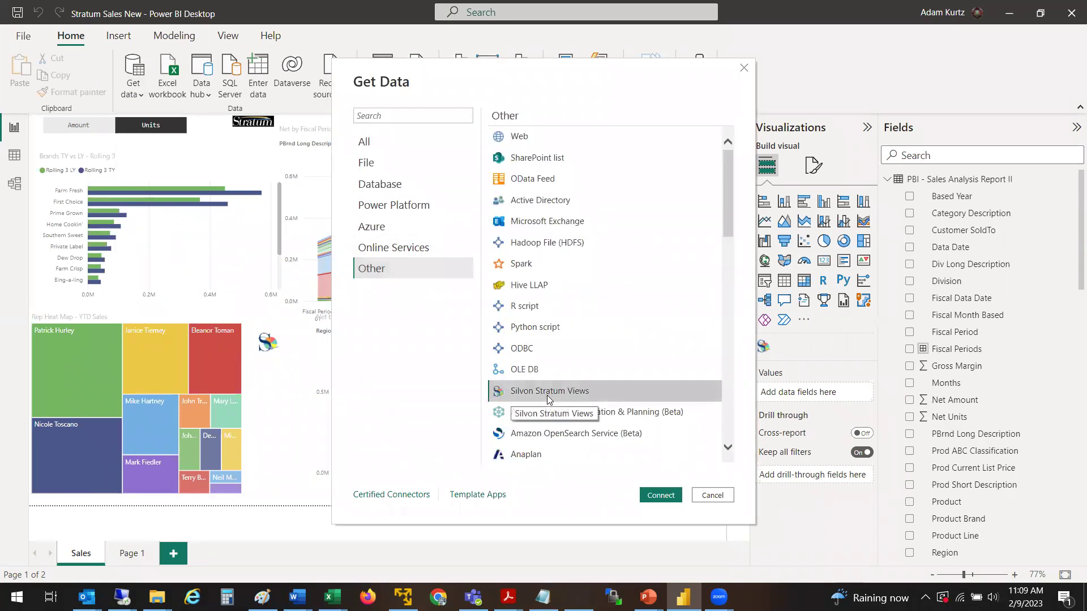
left_click(651, 497)
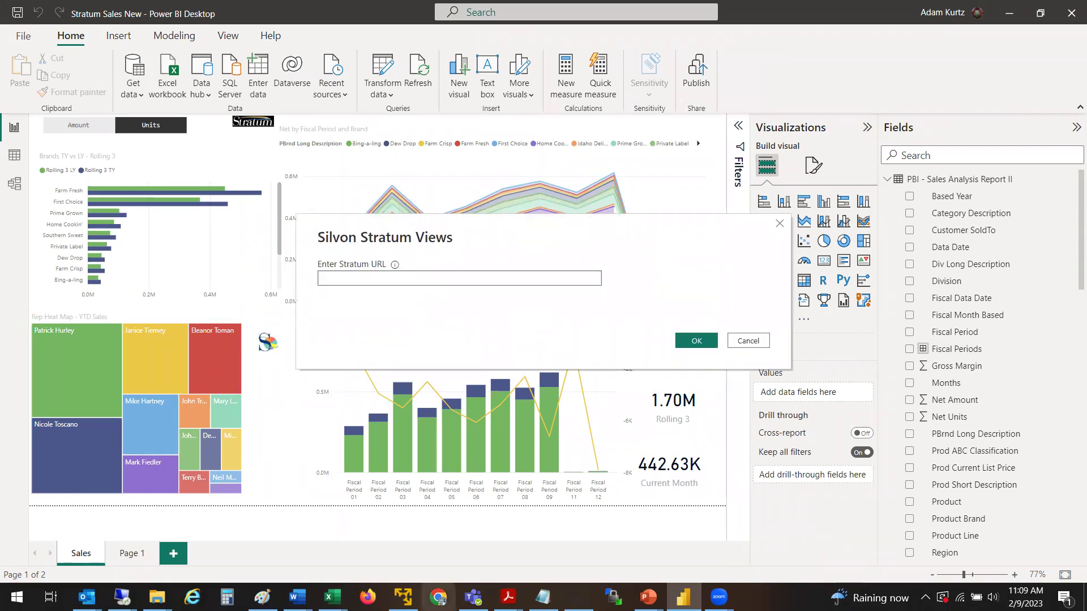
Switch to Chrome and open the Stratum Daily Demo site
right_click(437, 597)
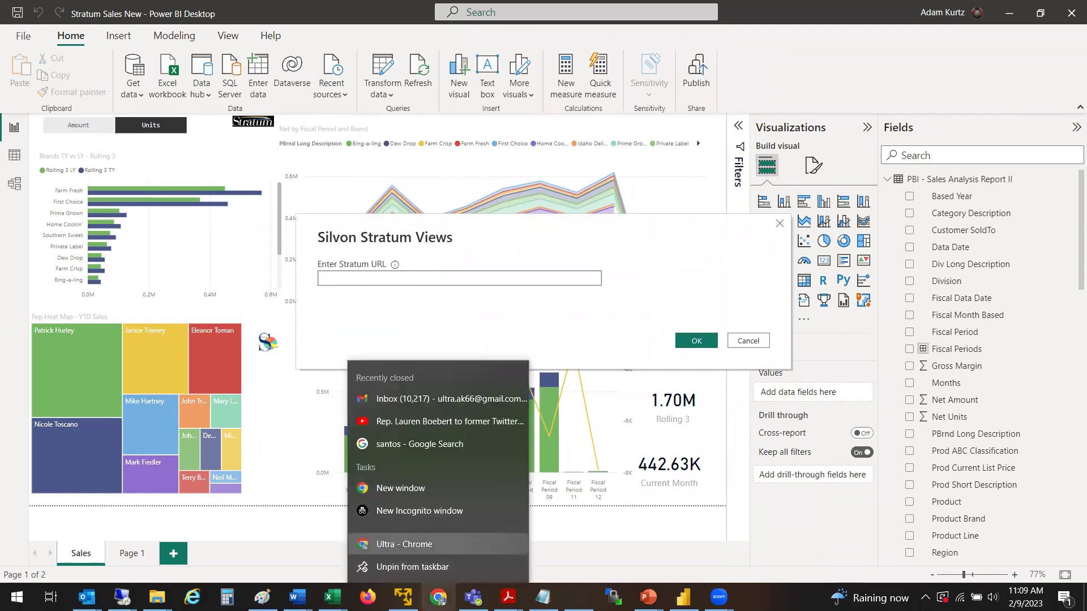
left_click(418, 545)
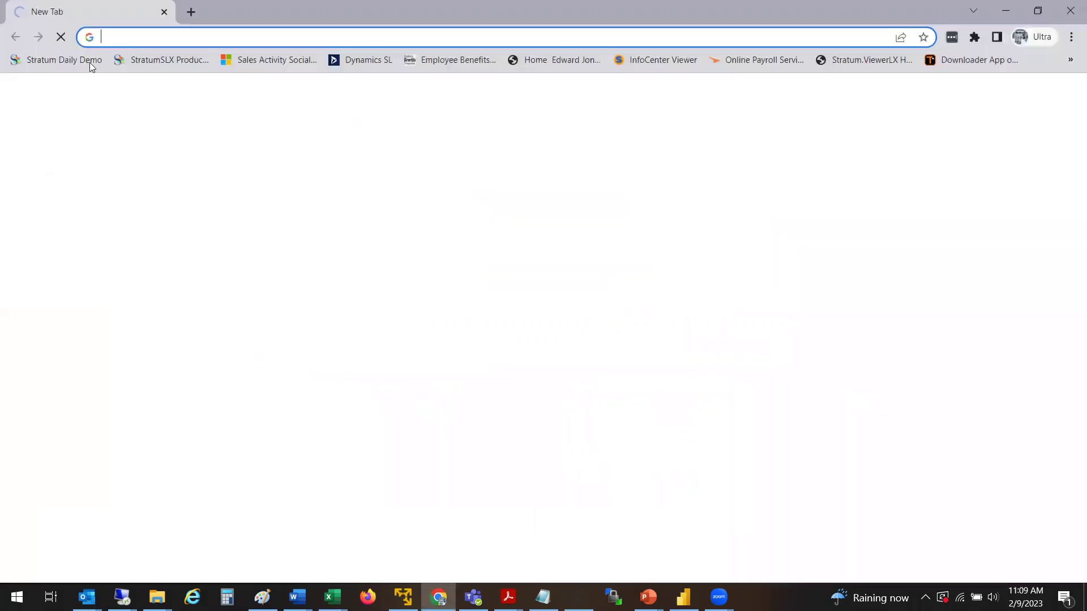
left_click(69, 63)
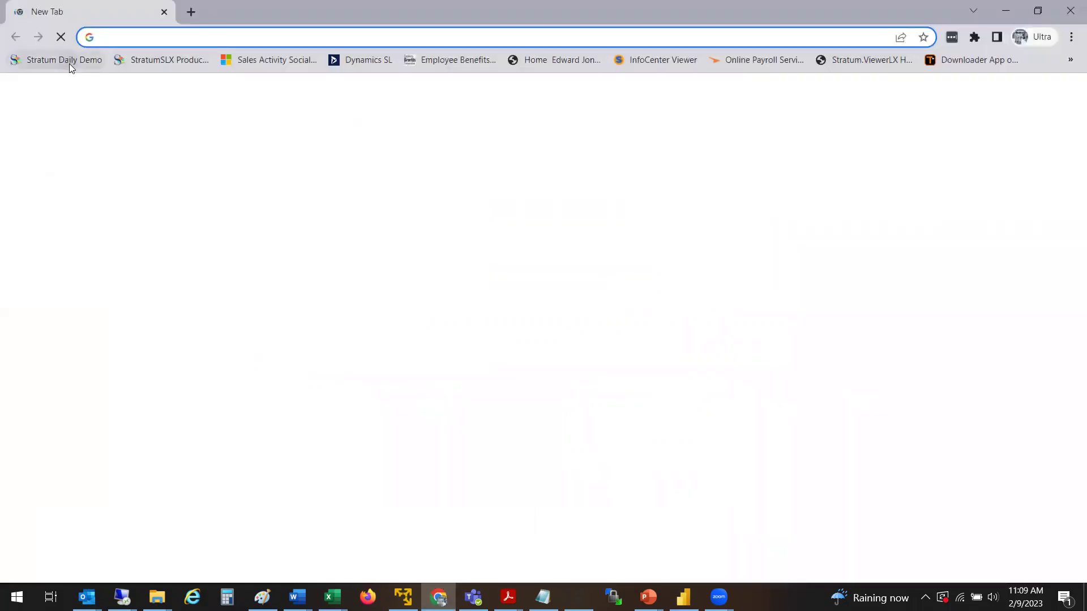
Copy the Stratum site's address into Power BI's Stratum URL field
left_click(219, 39)
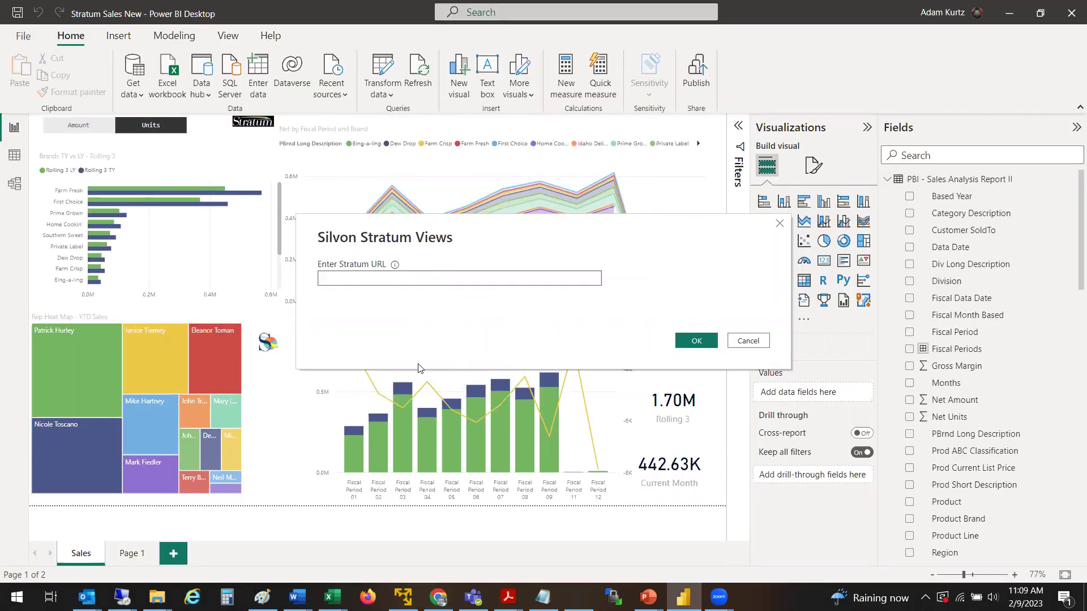
type("https://silvonstratum.silvon.com/")
left_click(694, 341)
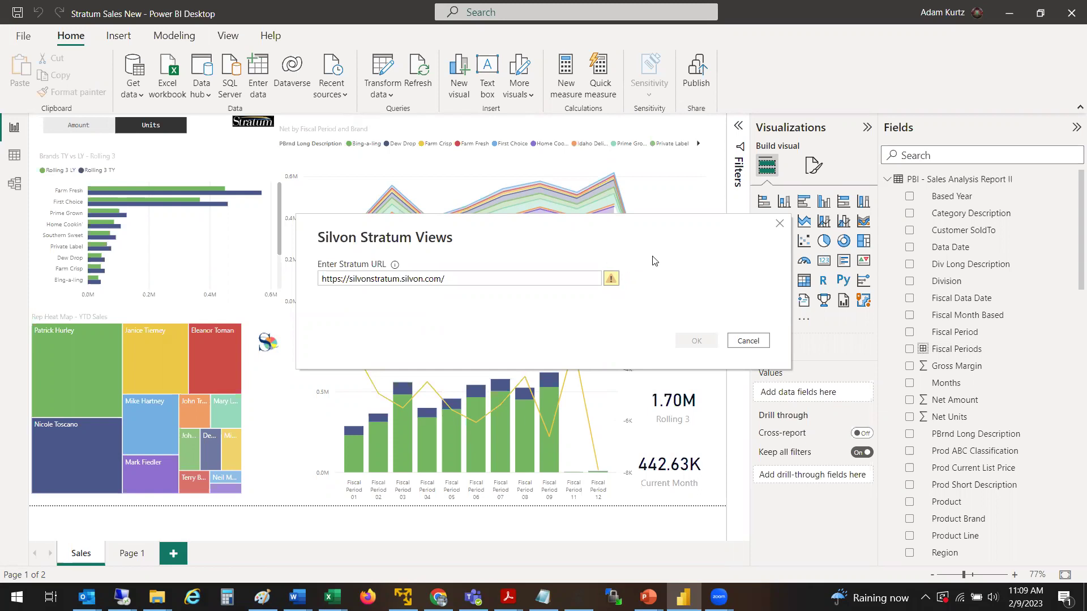
mouse_move(611, 279)
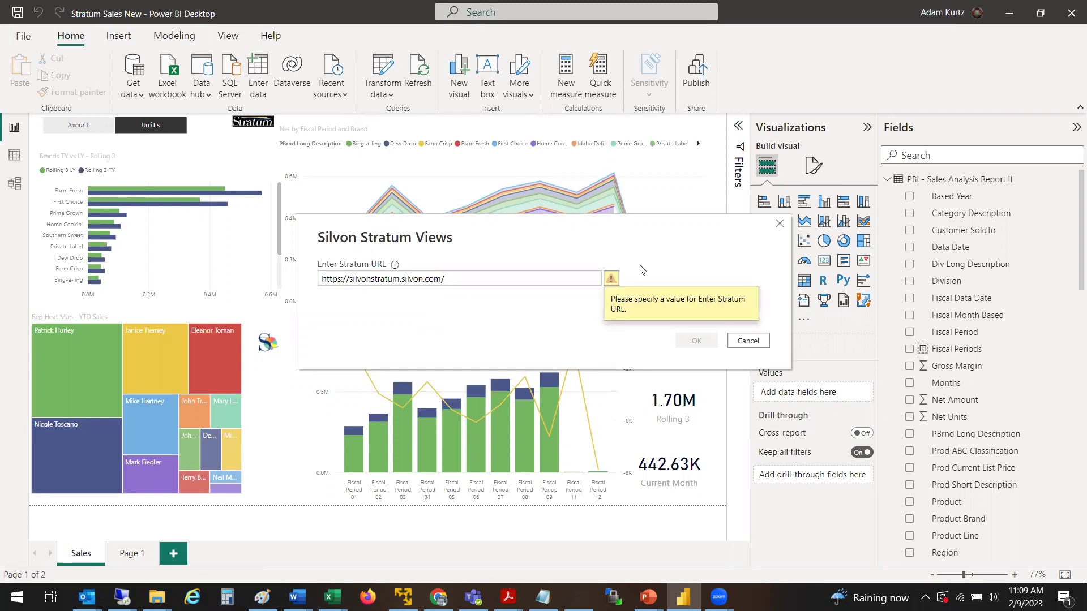
left_click_drag(459, 283, 297, 285)
left_click(461, 299)
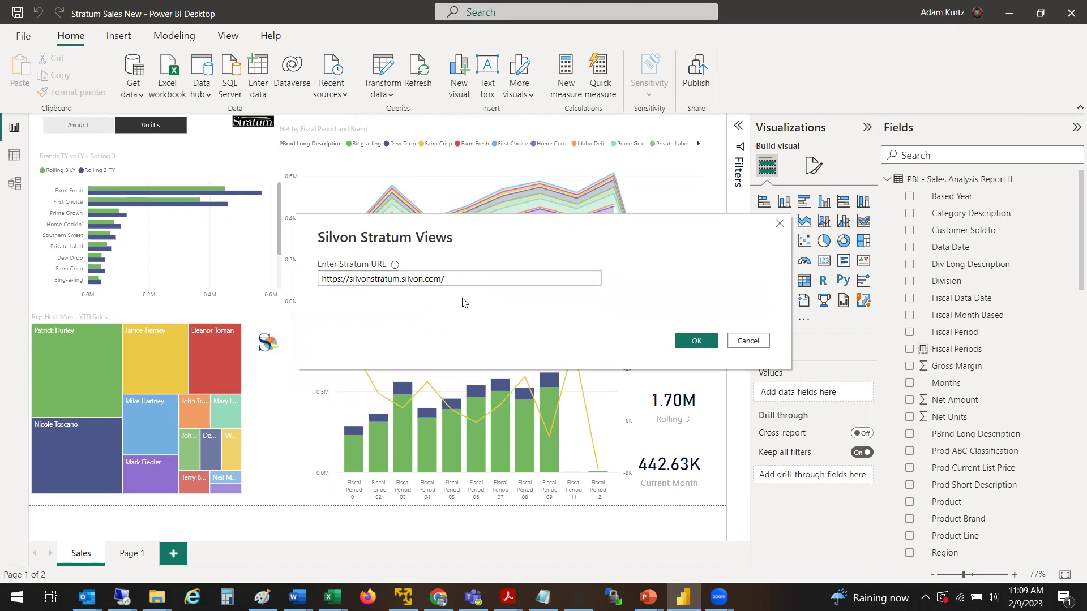
left_click(684, 343)
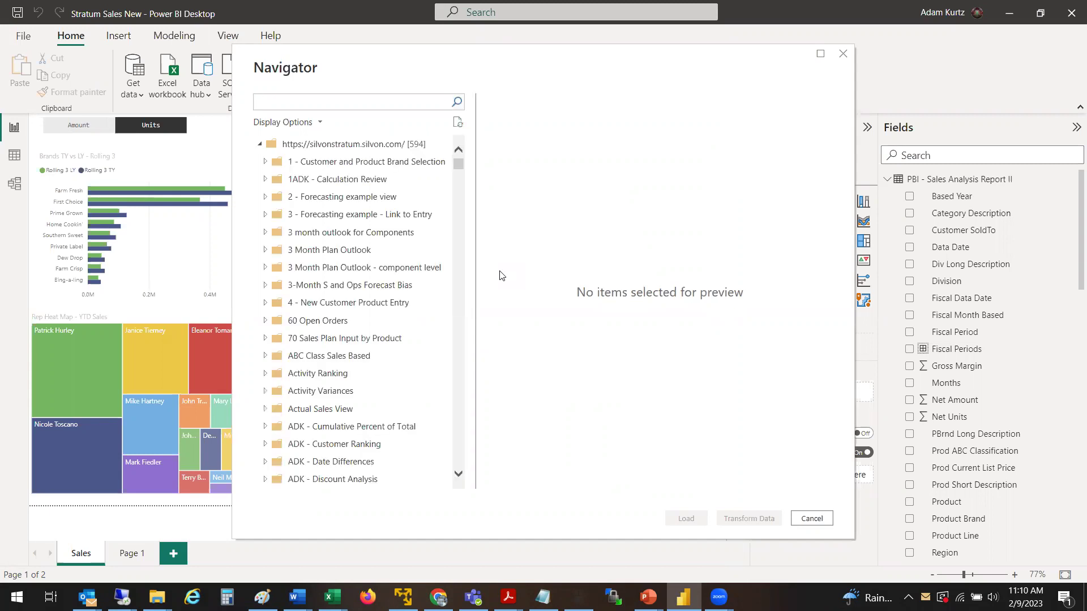
Search 'pbi', preview the PBI Comparative Sales table, then cancel the Navigator
mouse_move(460, 163)
left_mouse_down()
mouse_move(463, 273)
mouse_move(469, 150)
left_mouse_up()
left_click(334, 98)
type("pbi")
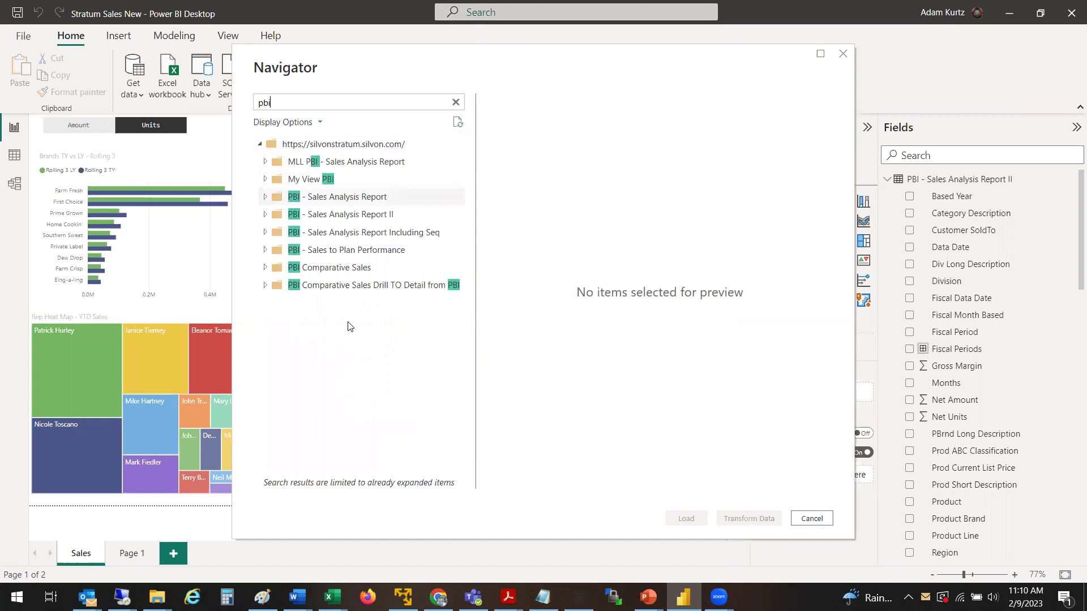
left_click(267, 273)
left_click(266, 271)
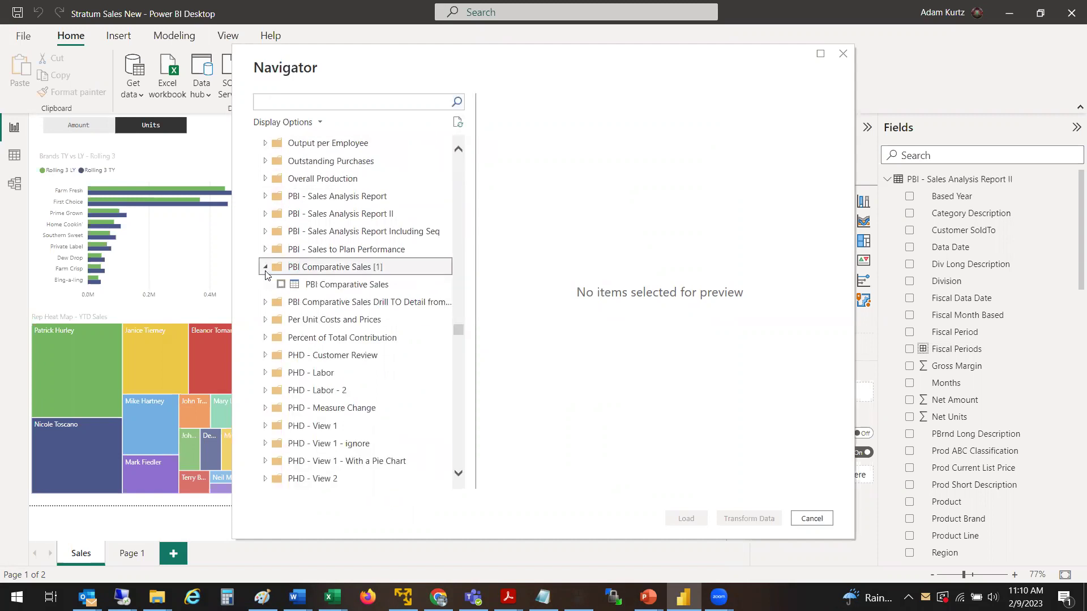
left_click(281, 285)
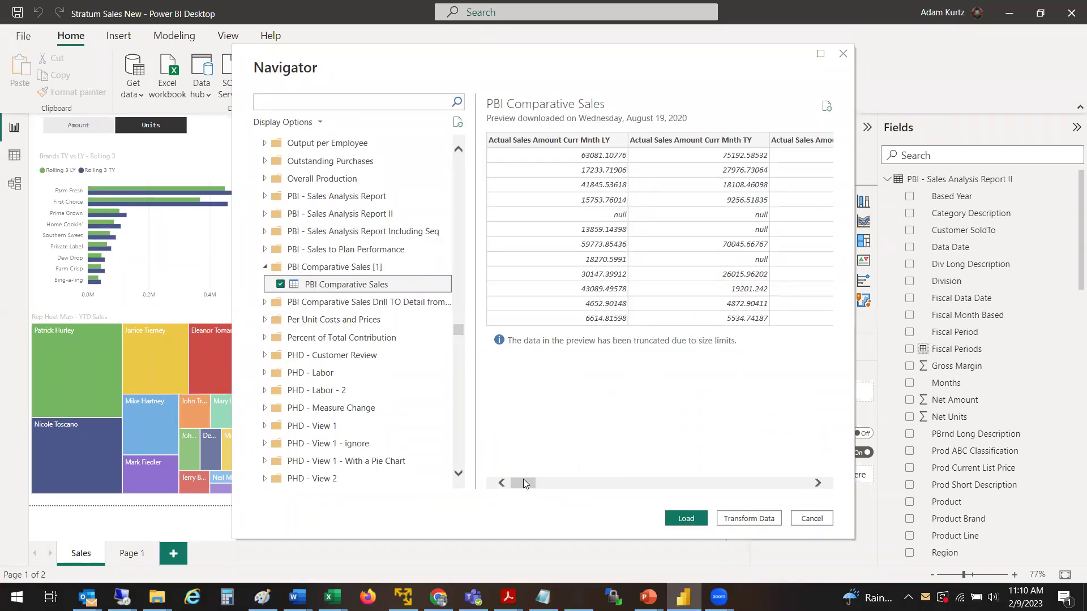
left_click_drag(523, 480, 695, 480)
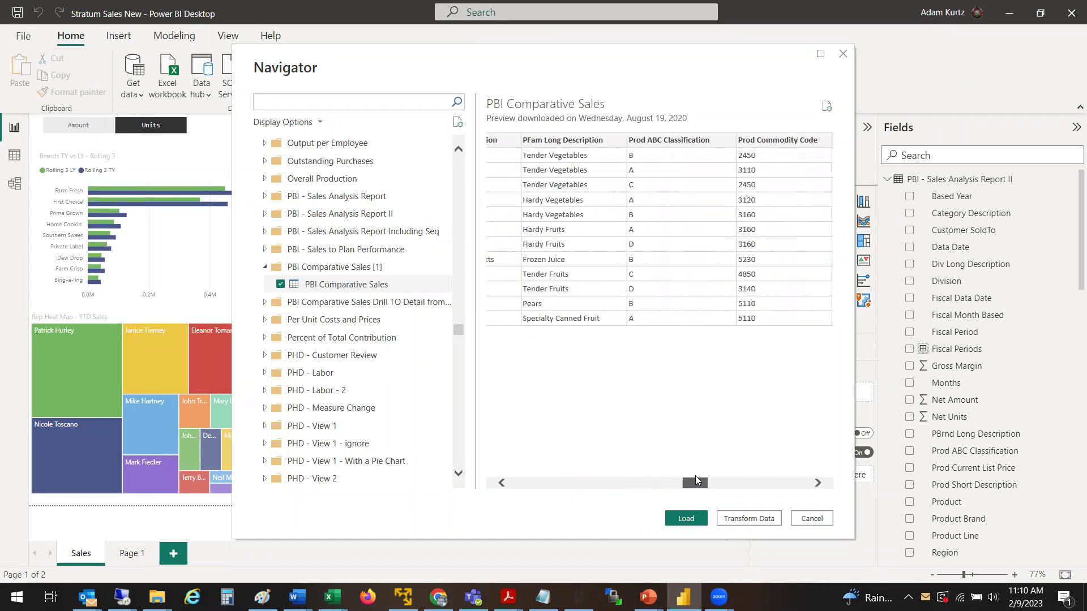
left_click(811, 519)
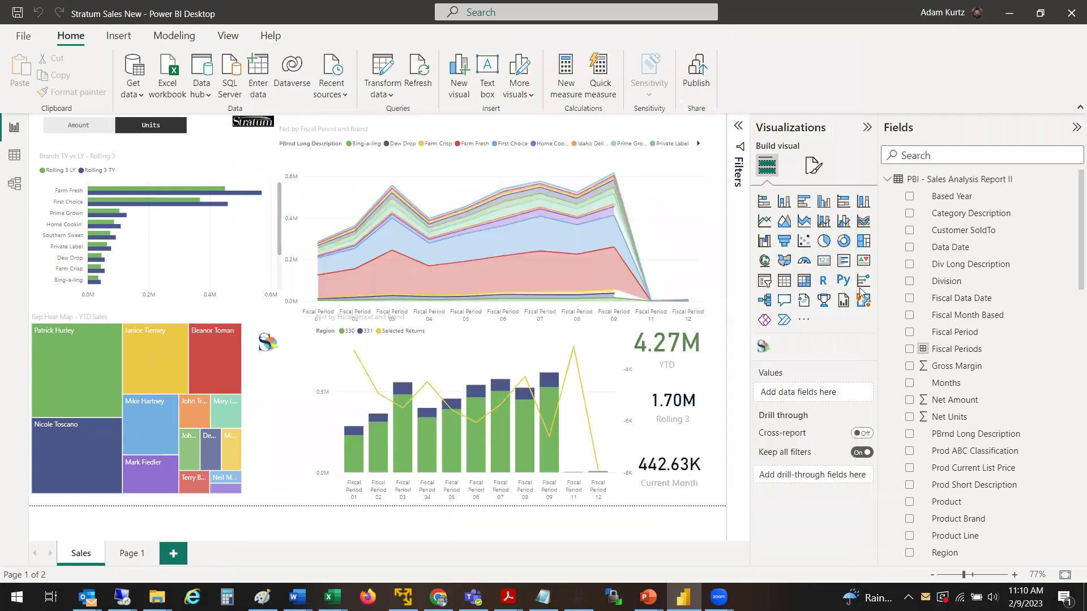
Collapse PBI - Sales Analysis Report II, leaving PBI Comparative Sales expanded in Fields
left_click(887, 179)
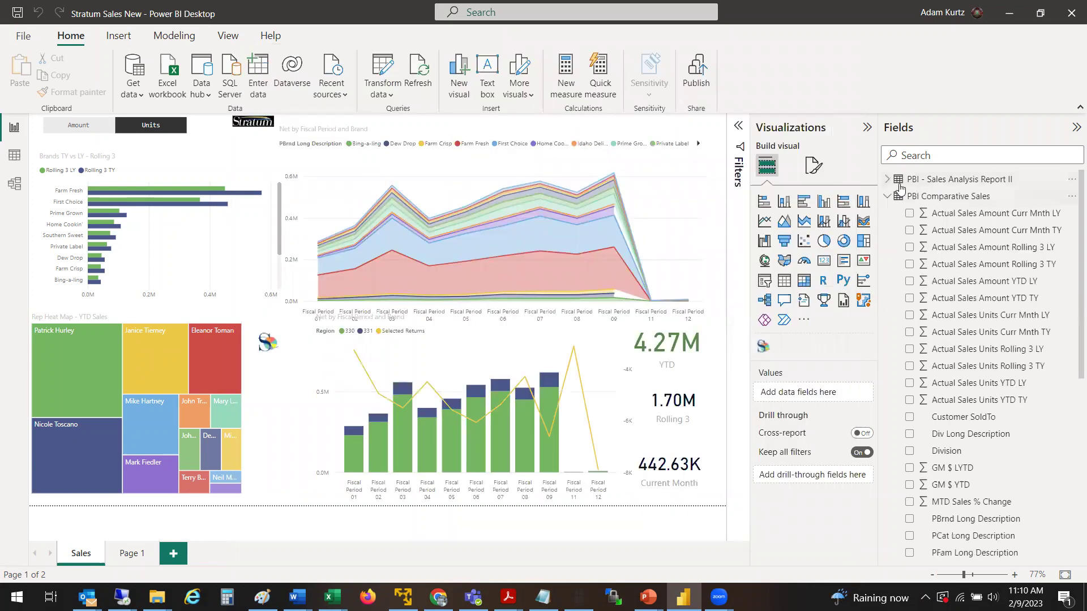
left_click(886, 196)
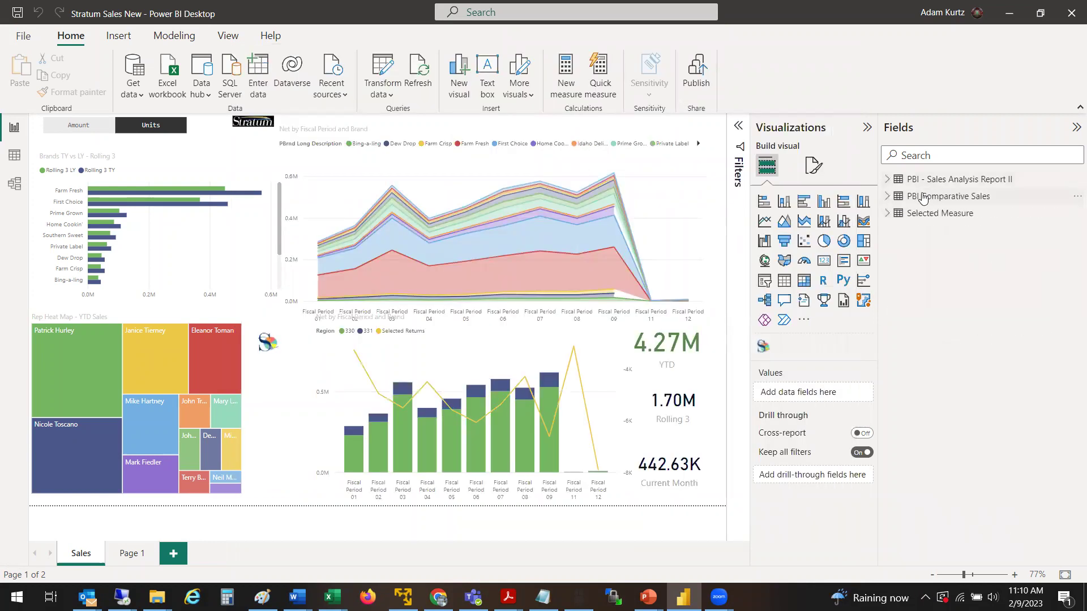
left_click(886, 195)
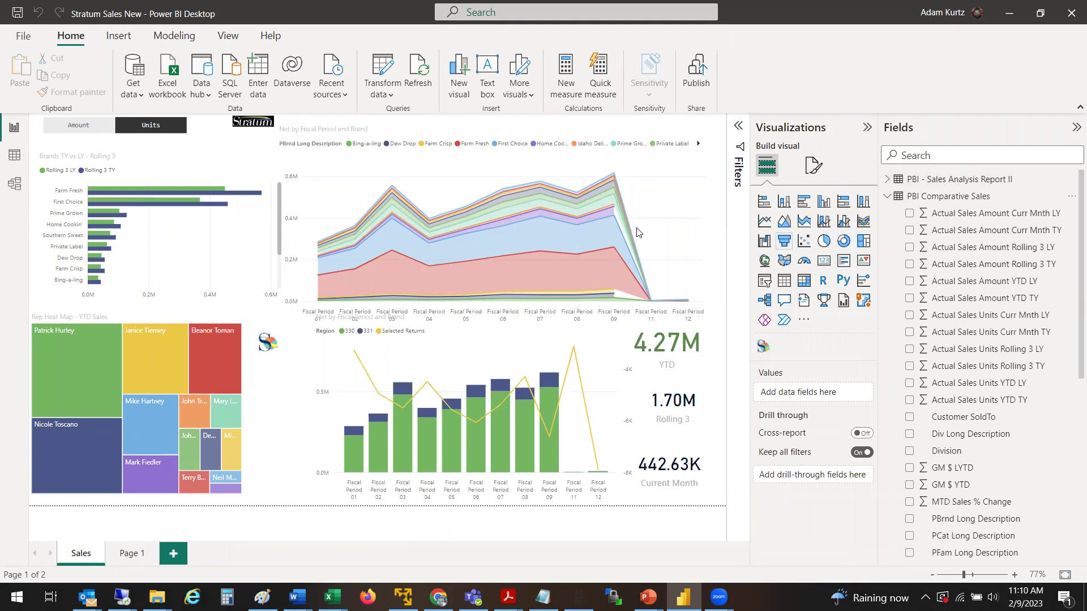
Narrow the Net by Fiscal Period and Brand area chart from its right edge
left_click(675, 204)
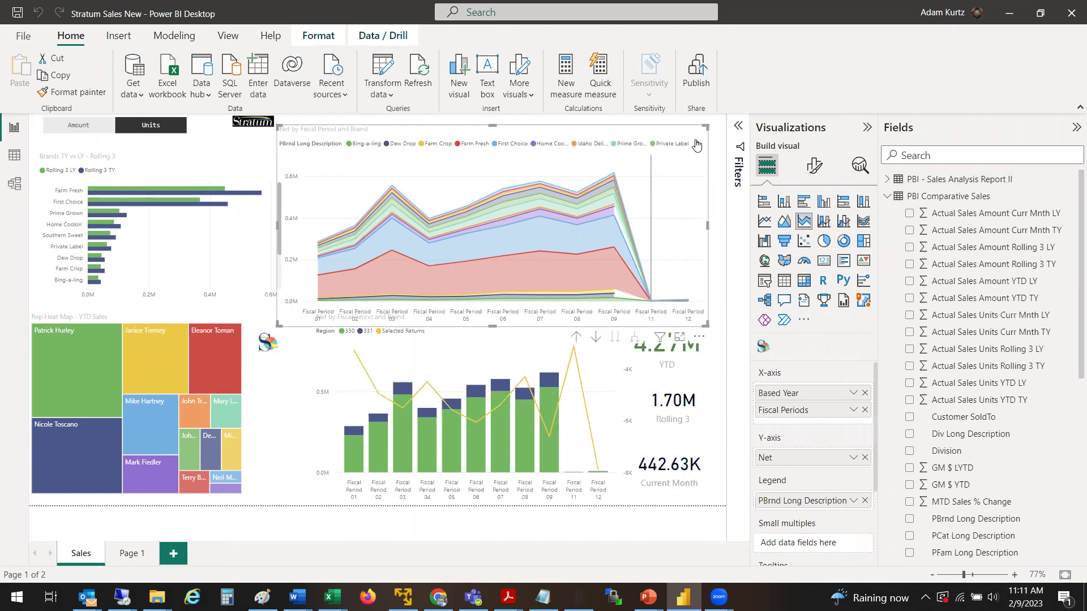
left_click_drag(707, 226, 591, 224)
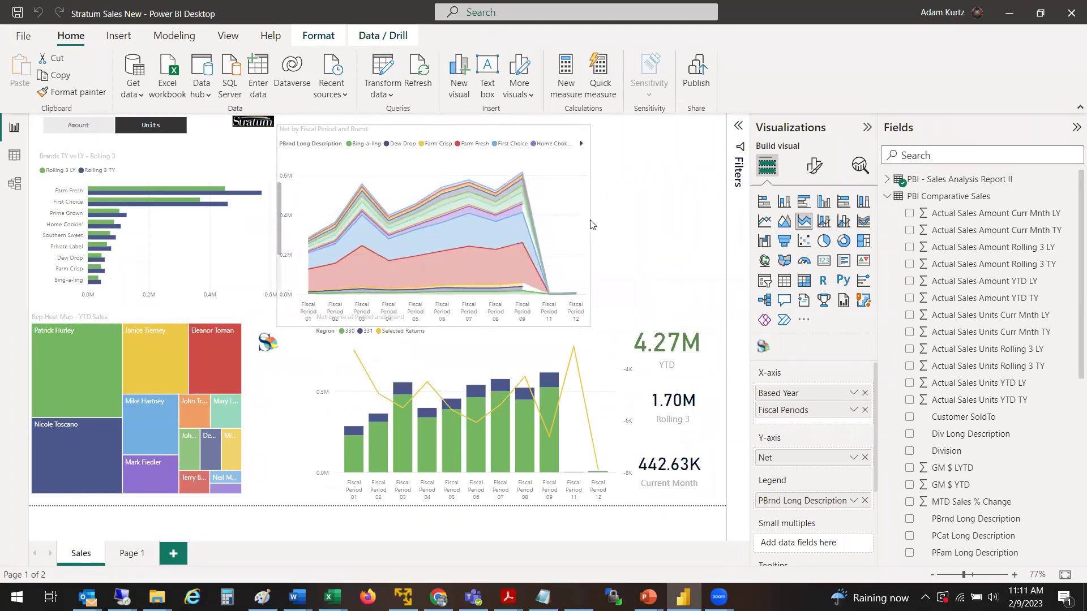
left_click(647, 210)
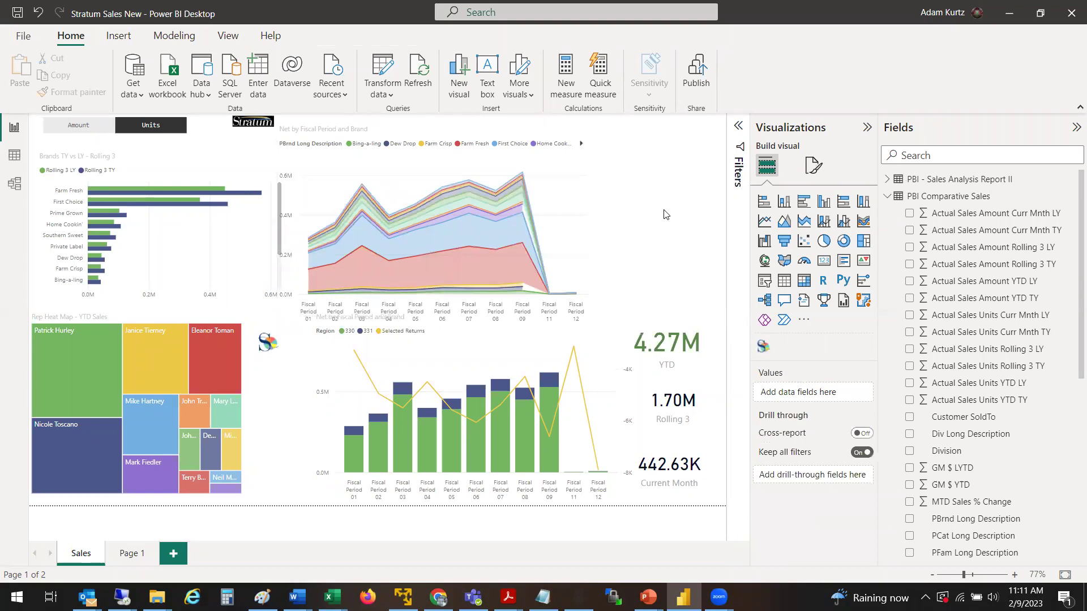
Add a pie chart in the freed top-right space and size it
left_click(824, 242)
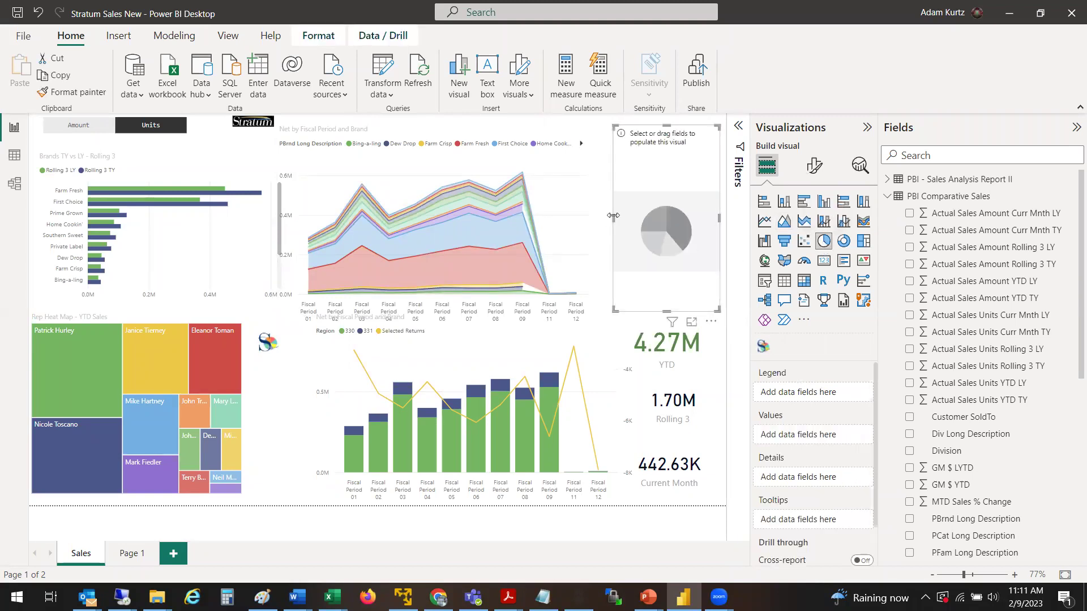
left_click_drag(613, 216, 586, 218)
left_click(636, 223)
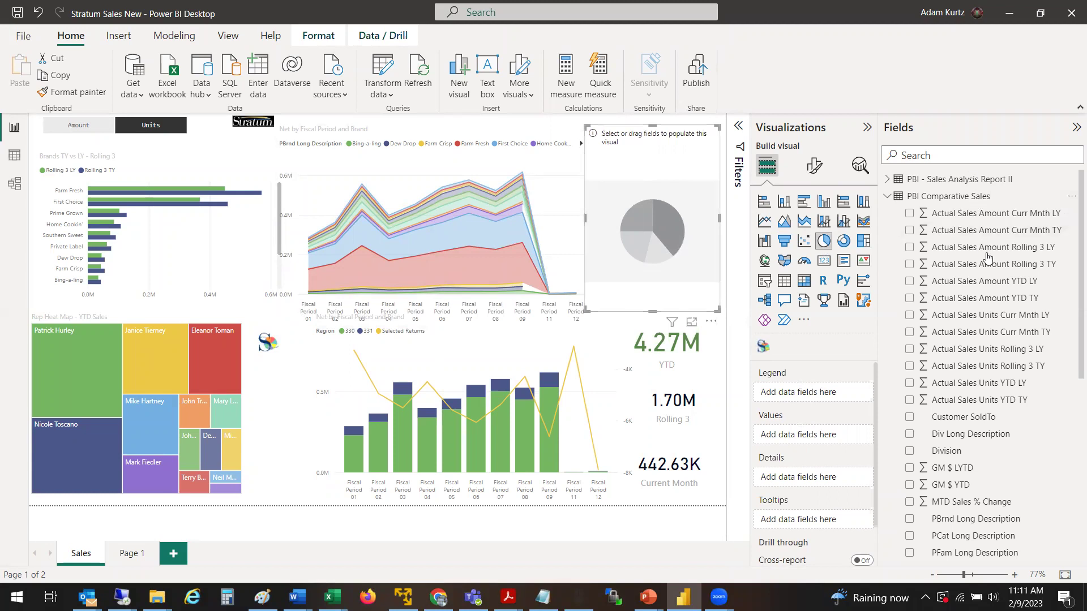
Give the pie Actual Sales Units YTD TY values broken down by PBrnd Long Description
left_click(909, 401)
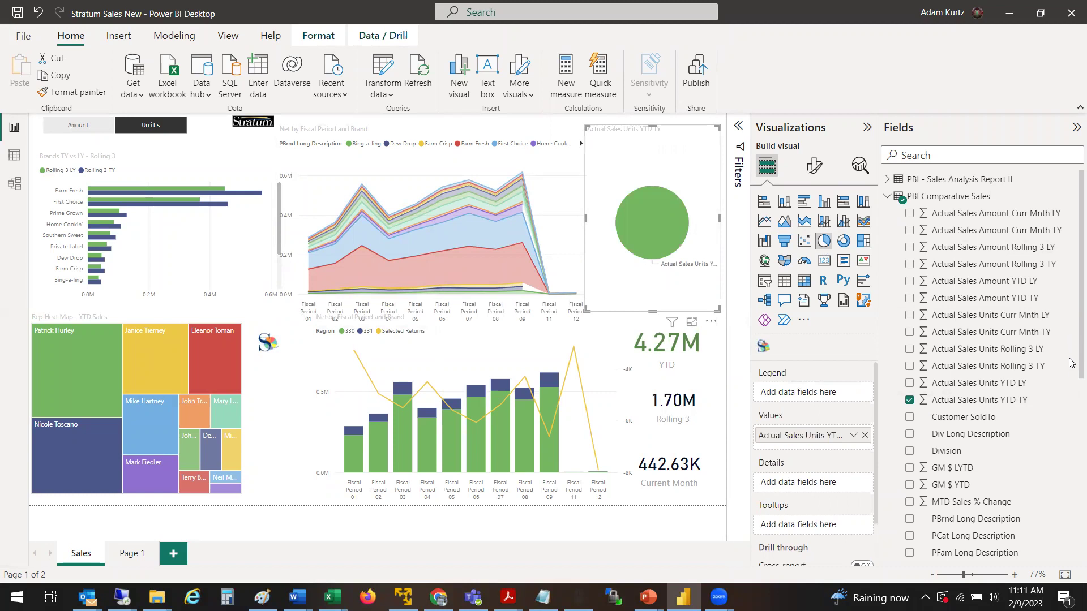
scroll(1072, 362, "down", 3)
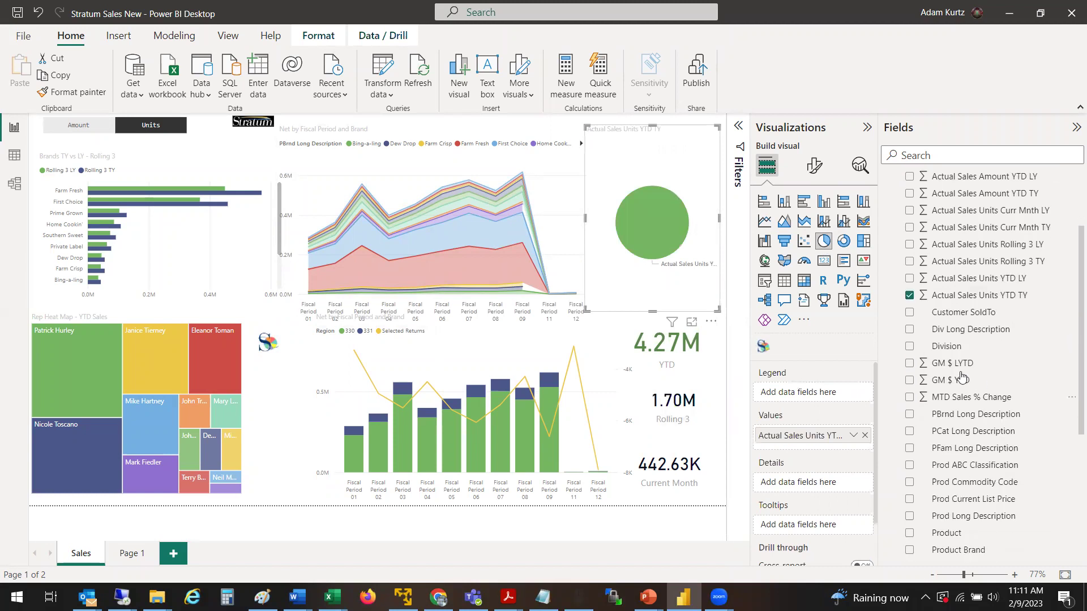
left_click(909, 329)
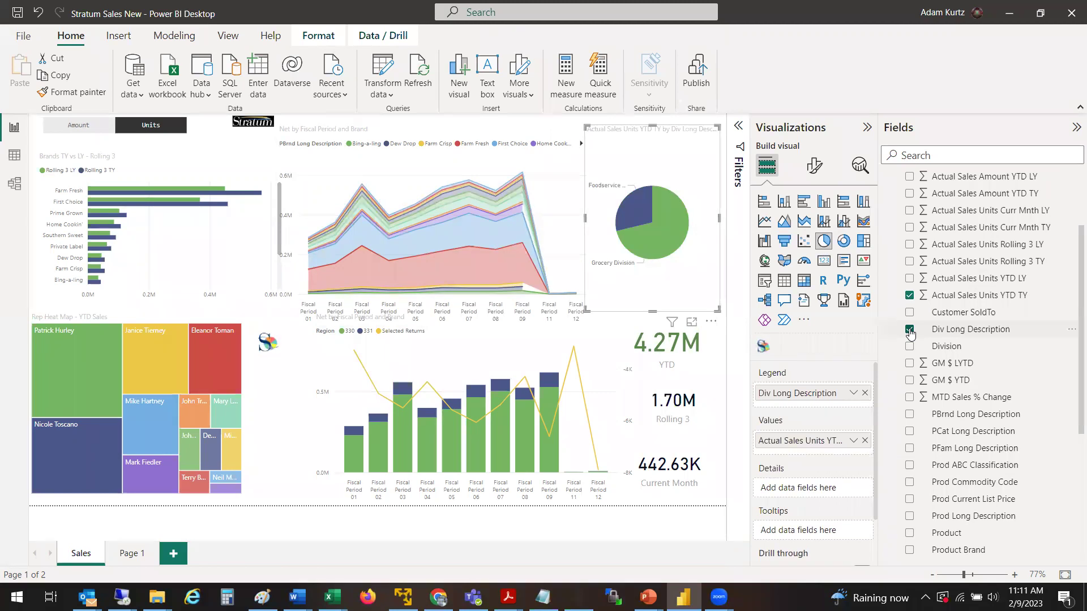
left_click(909, 330)
left_click(909, 415)
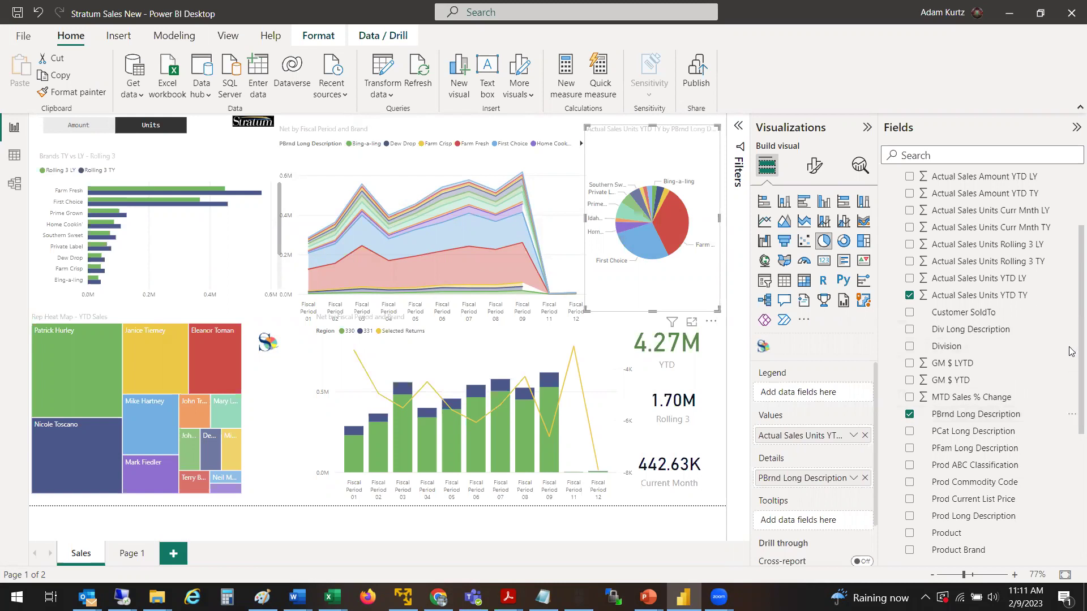
scroll(1070, 365, "down", 3)
scroll(1070, 390, "down", 2)
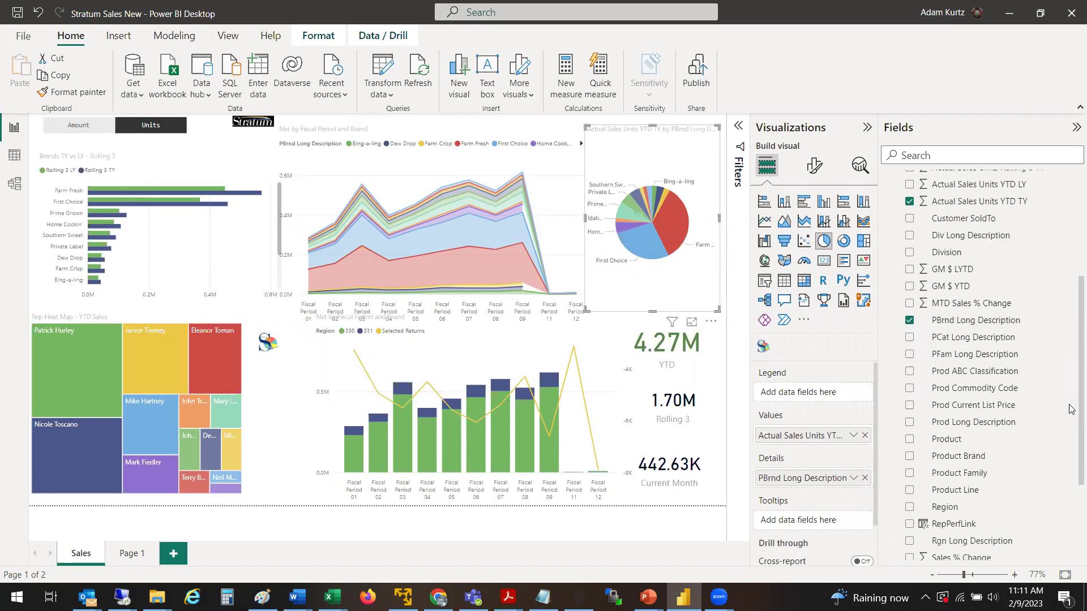
scroll(1070, 409, "up", 7)
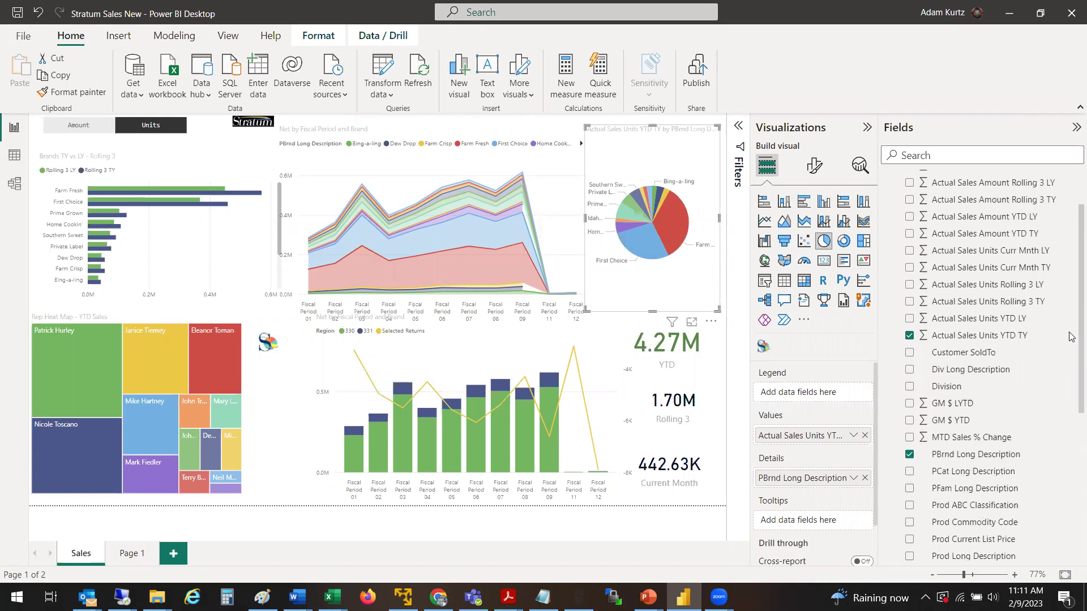
left_click(268, 442)
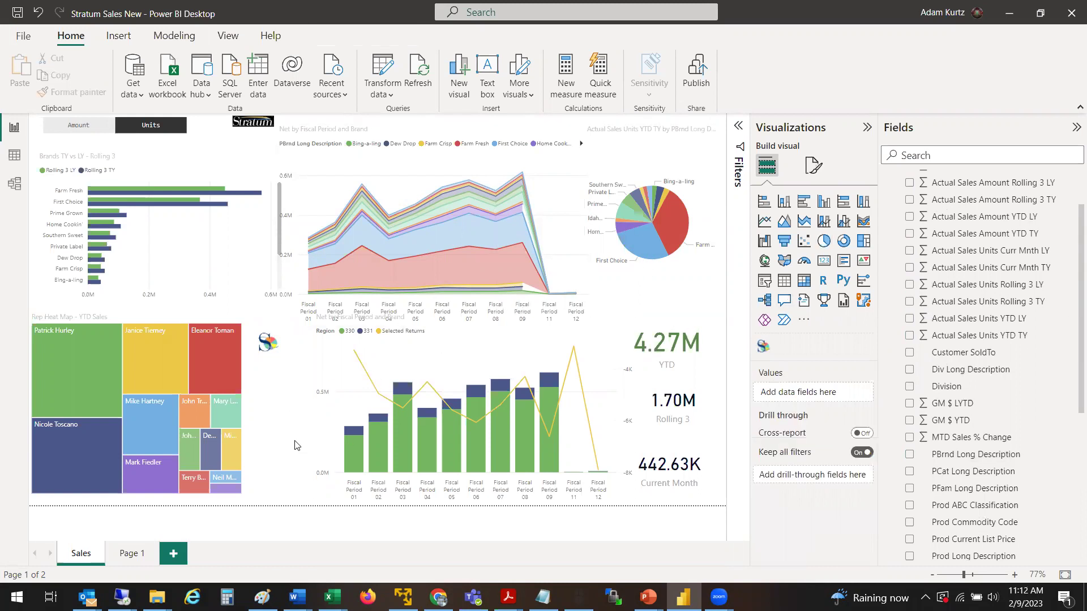
Try several treemap salesperson tiles, finishing on the top-left one, then select the drill-through visual
left_click(66, 339)
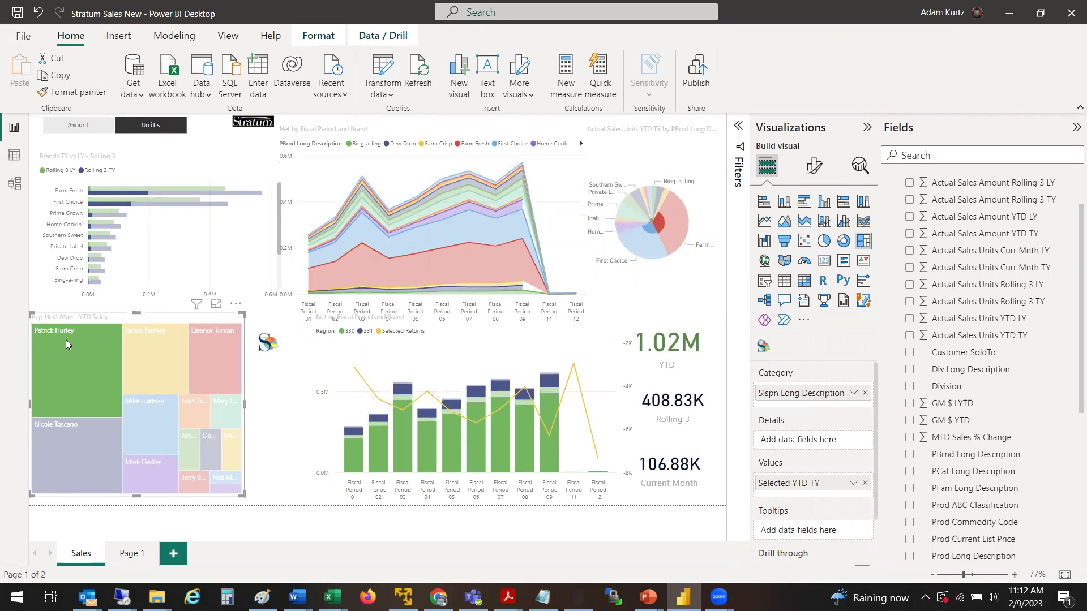
mouse_move(64, 353)
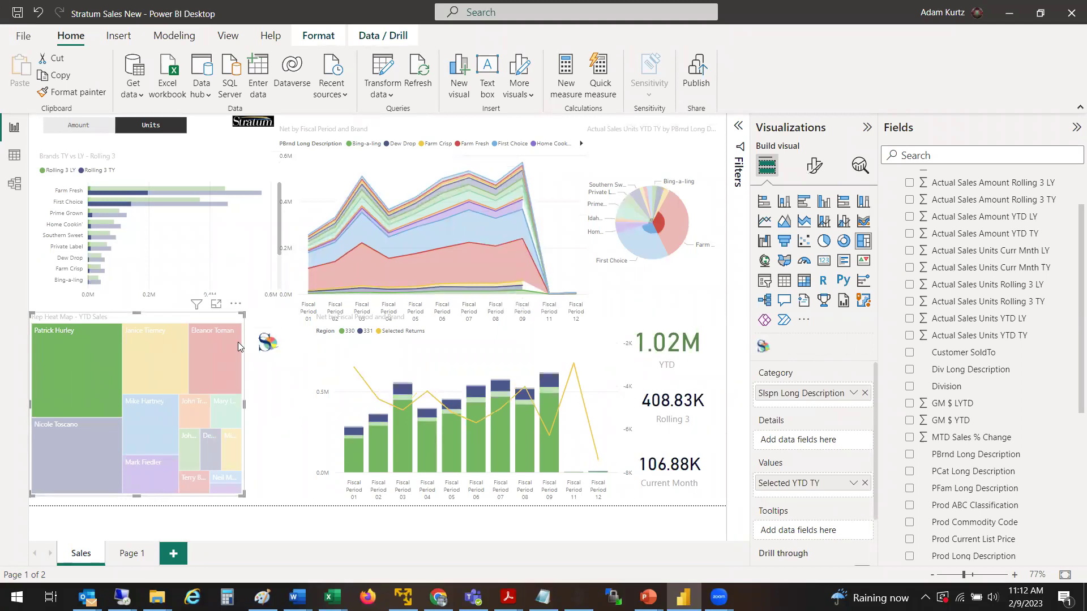
left_click(157, 356)
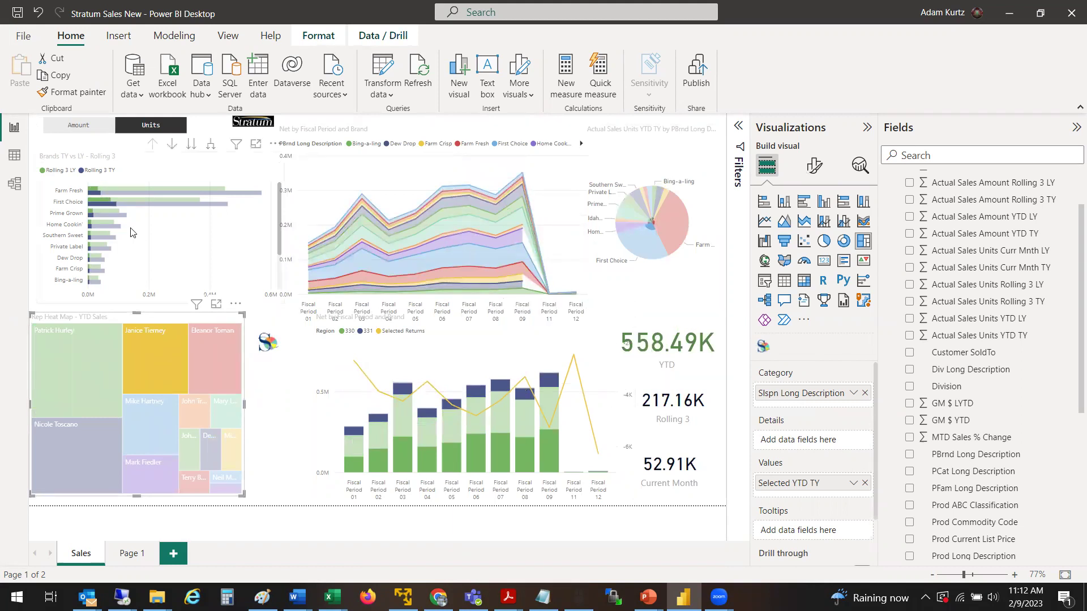
mouse_move(116, 204)
left_click(103, 370)
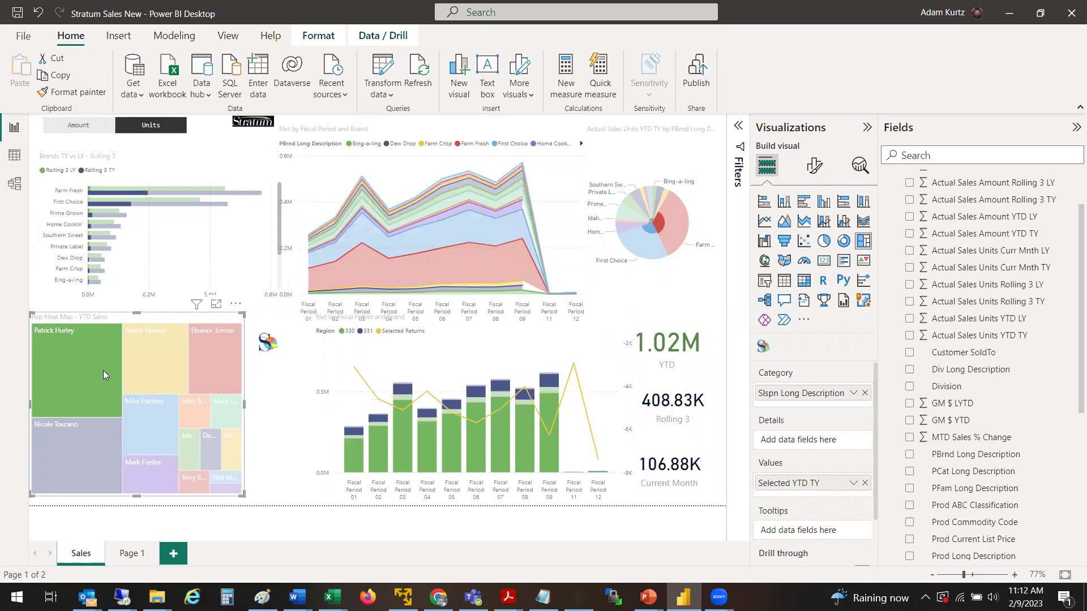
left_click(93, 441)
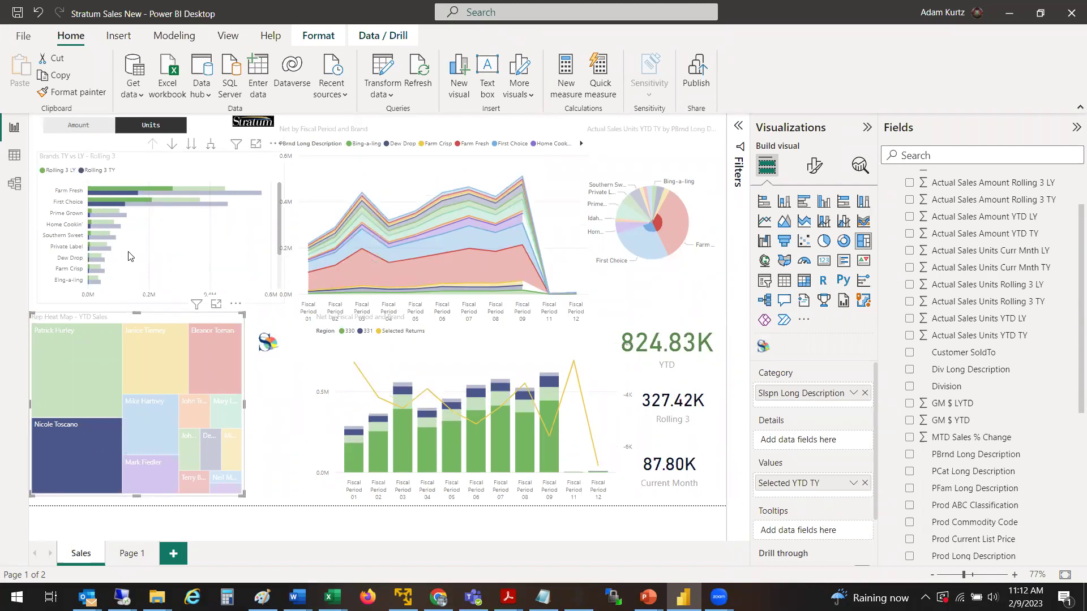
left_click(104, 382)
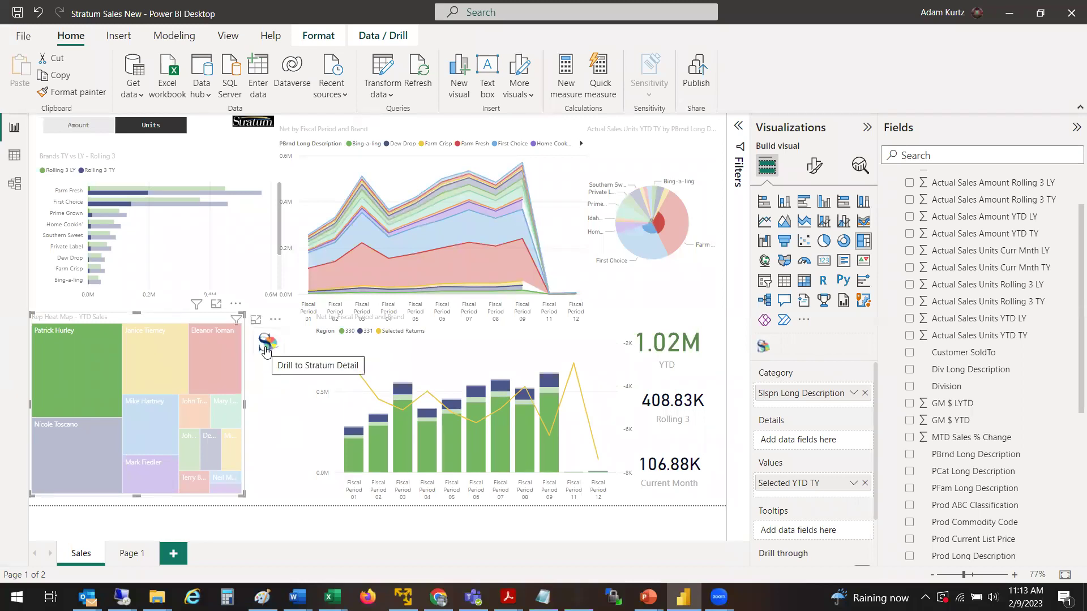
mouse_move(276, 321)
left_mouse_down()
mouse_move(282, 381)
mouse_move(272, 328)
left_mouse_up()
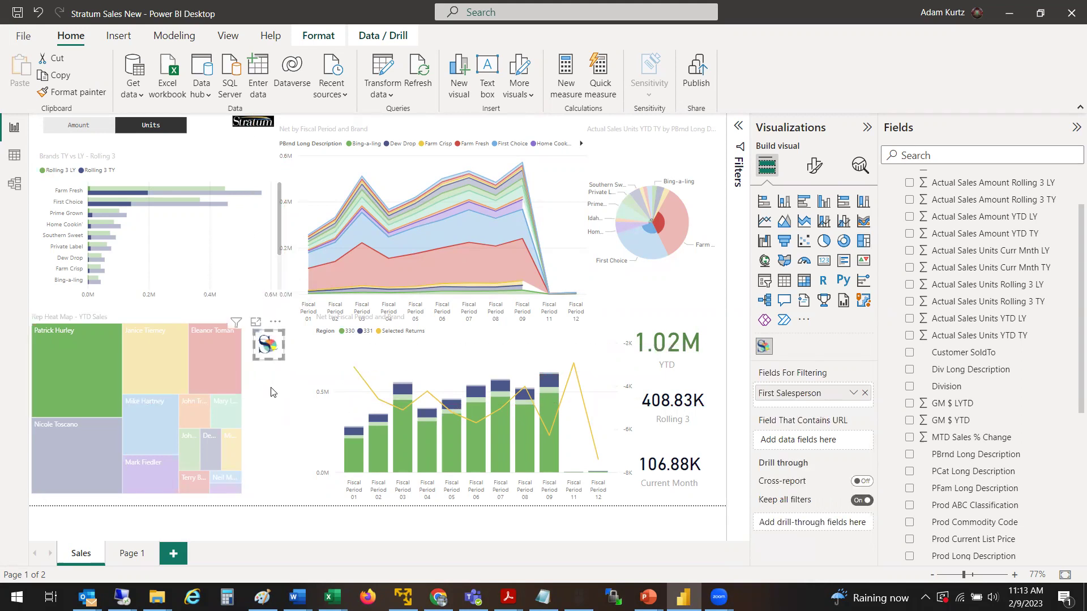
Drill from the top-left salesperson to Stratum Detail and confirm opening it in the browser
left_click(87, 364)
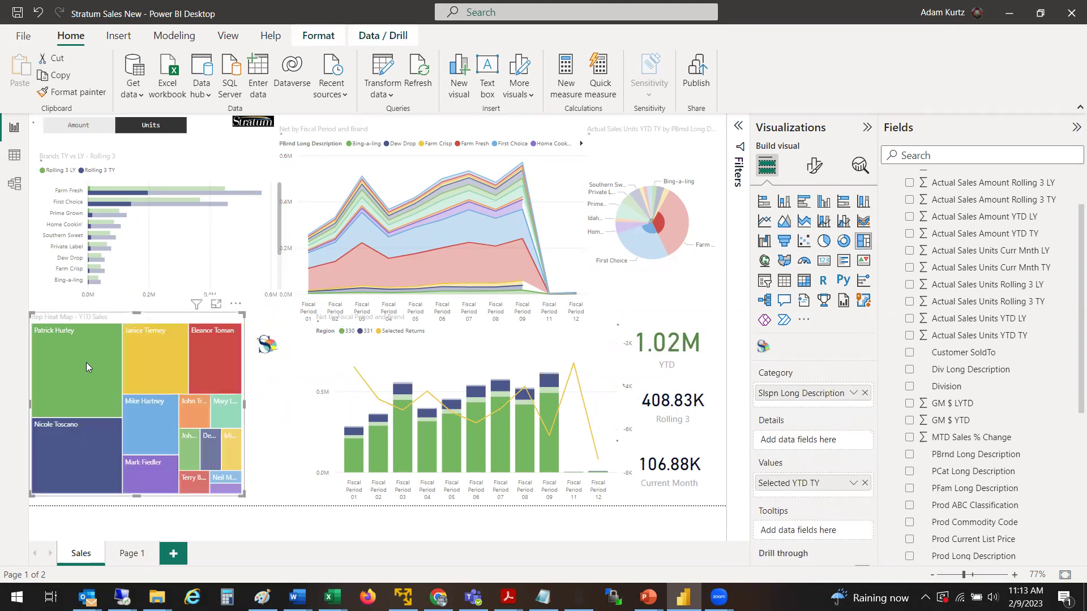
left_click(86, 367)
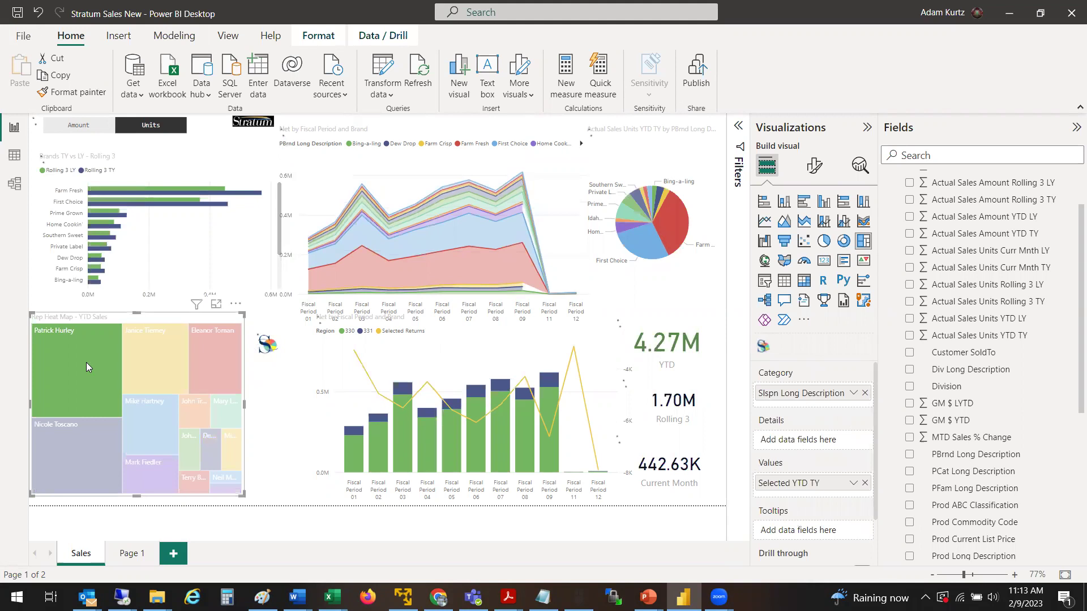
left_click(265, 346)
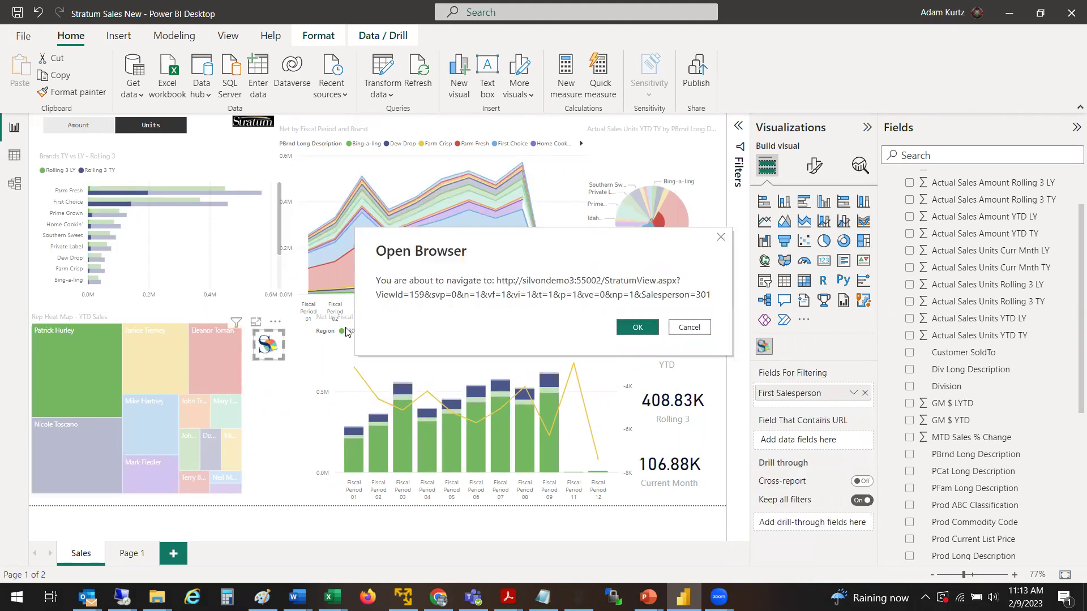
left_click(621, 333)
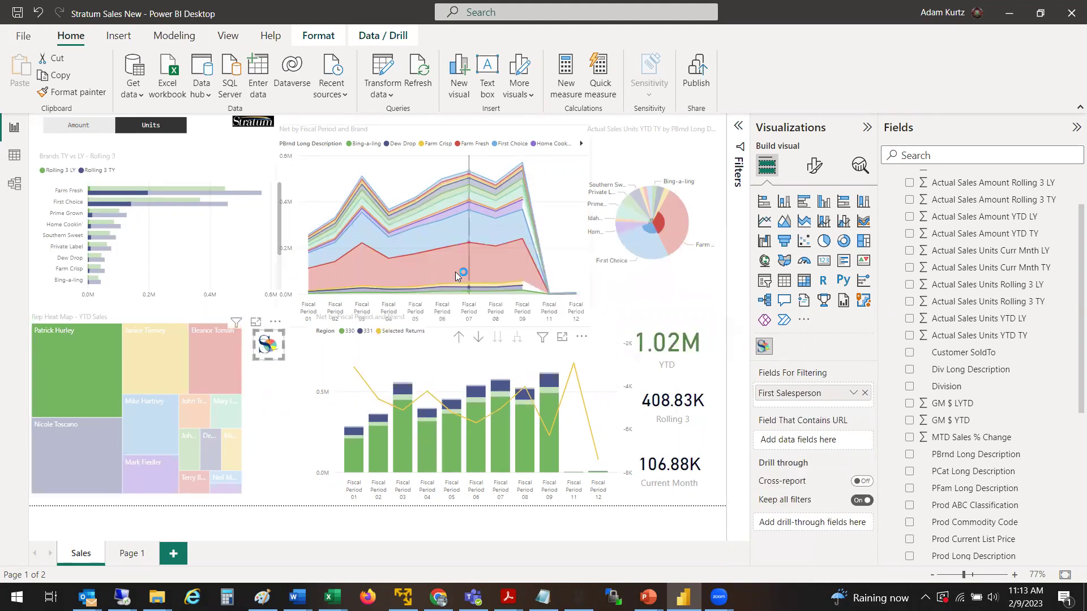
Sign in to Stratum with the account username and password
type("saladk")
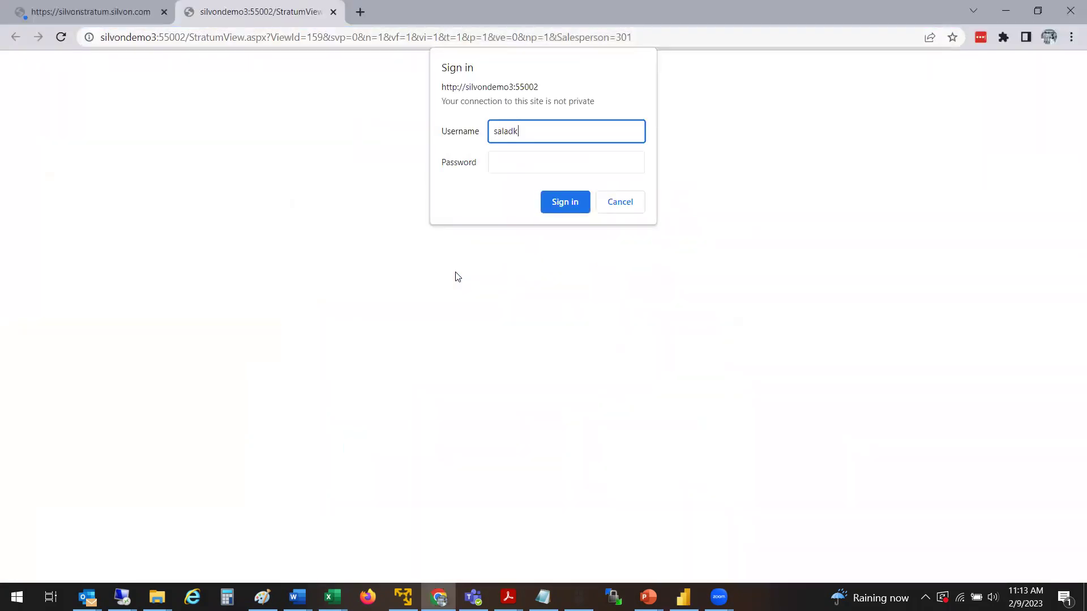
key("Tab")
type("s*****")
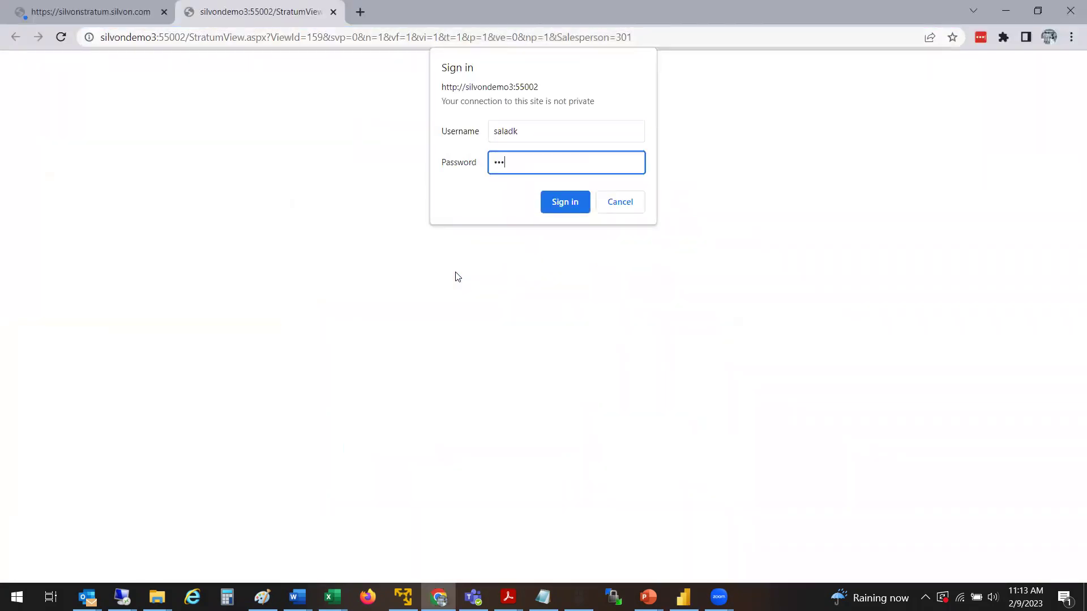
type("****")
key("Return")
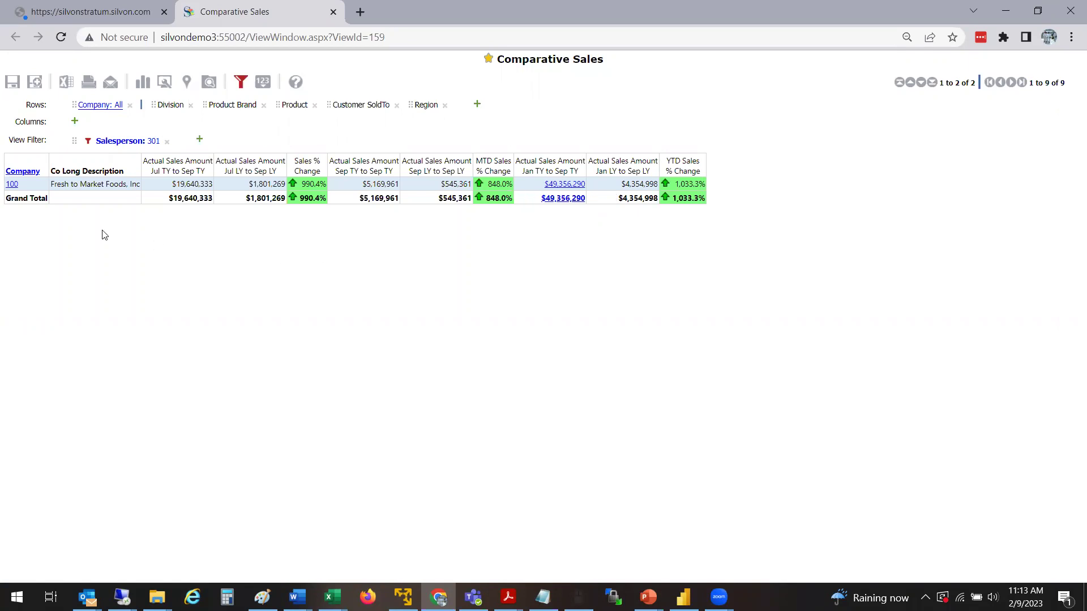
Drill into Company 100 and Division G, then move Customer SoldTo ahead of Product Brand
left_click(12, 184)
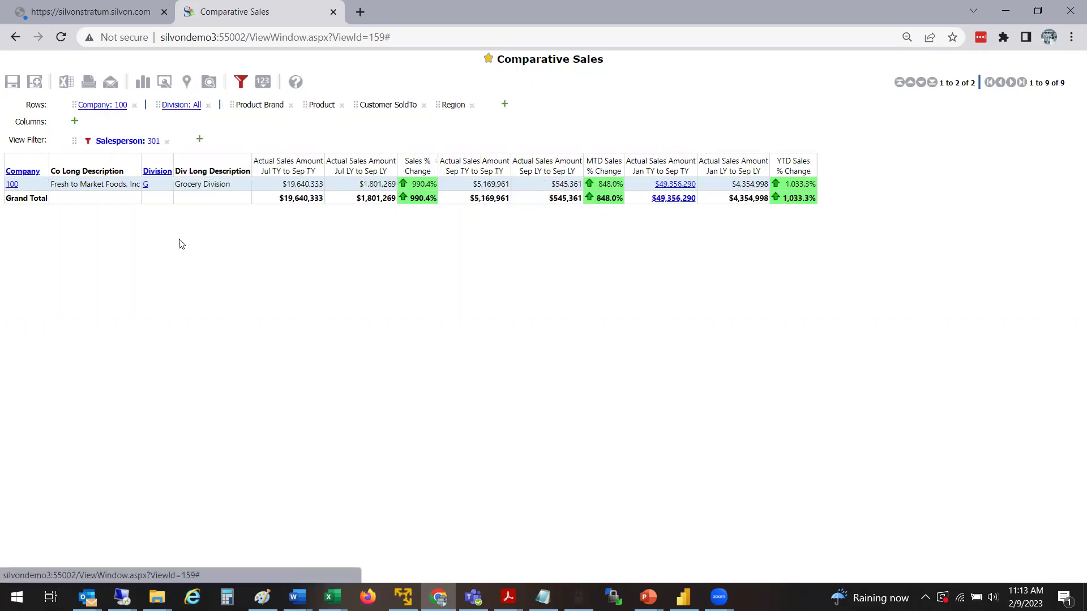
left_click(13, 186)
left_click(13, 185)
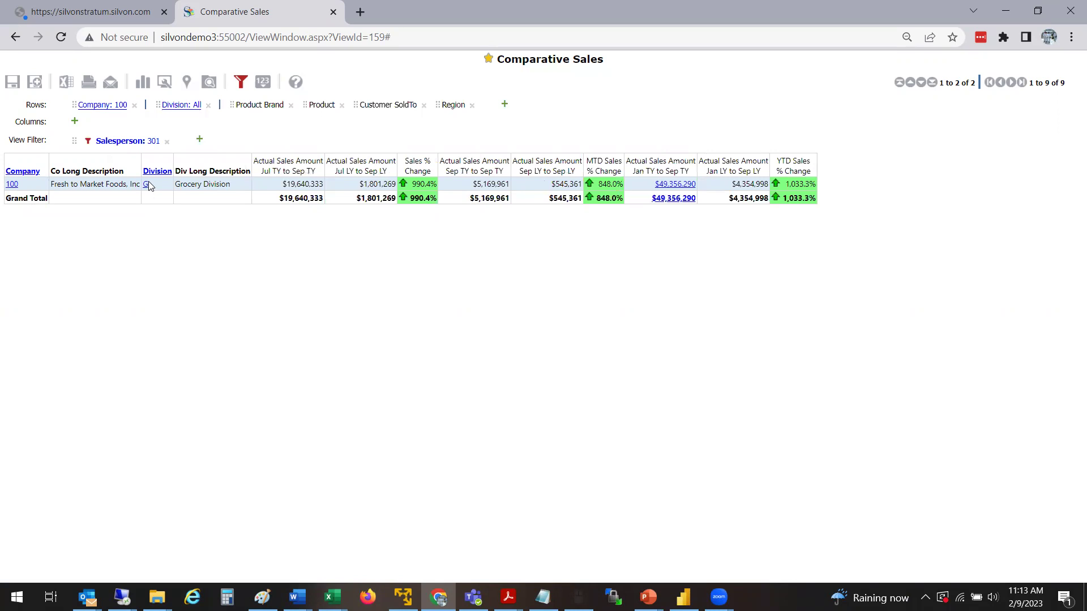
left_click(146, 185)
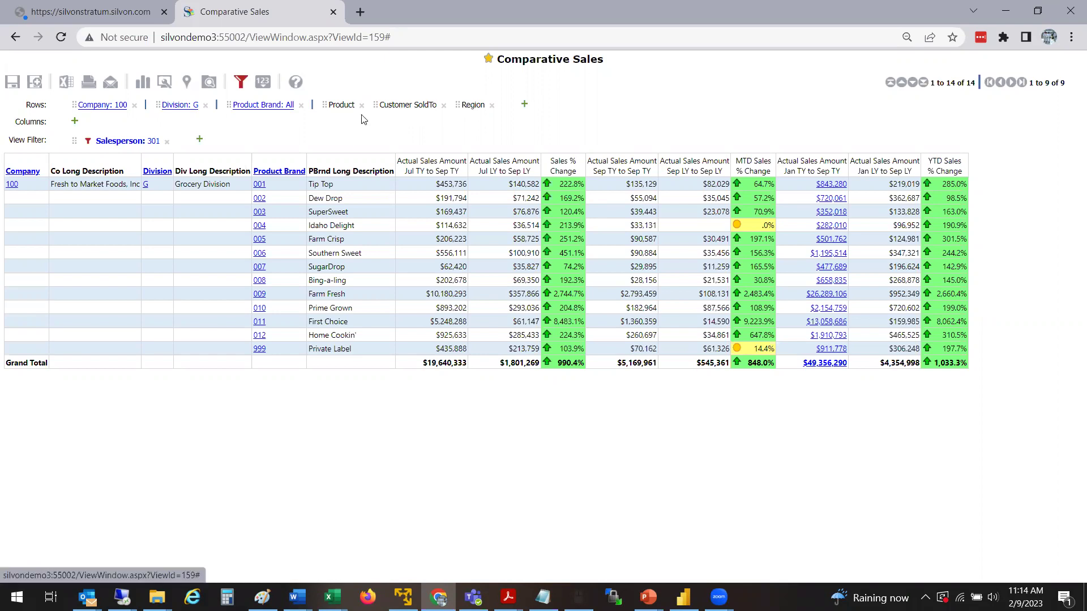
left_click_drag(408, 104, 195, 107)
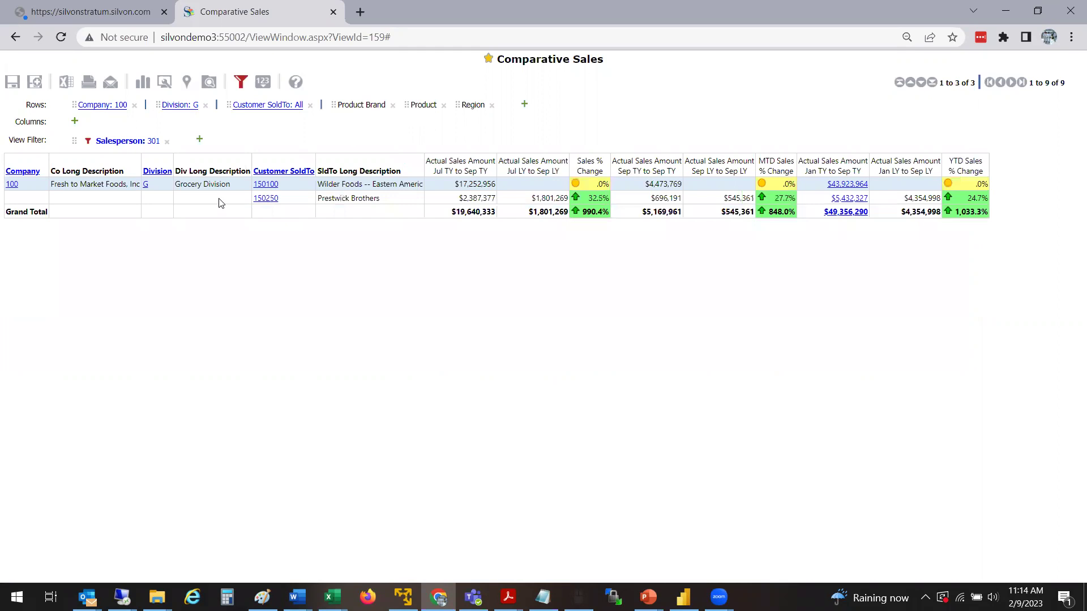
Close the Comparative Sales page, dismiss the sign-in prompt and close Chrome
left_click(334, 12)
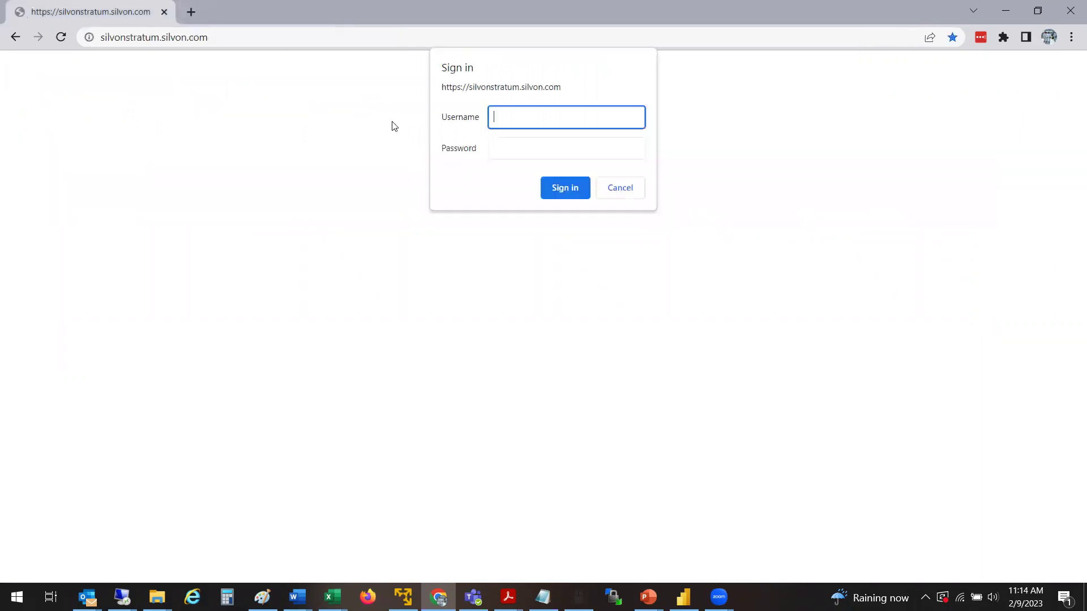
left_click(634, 196)
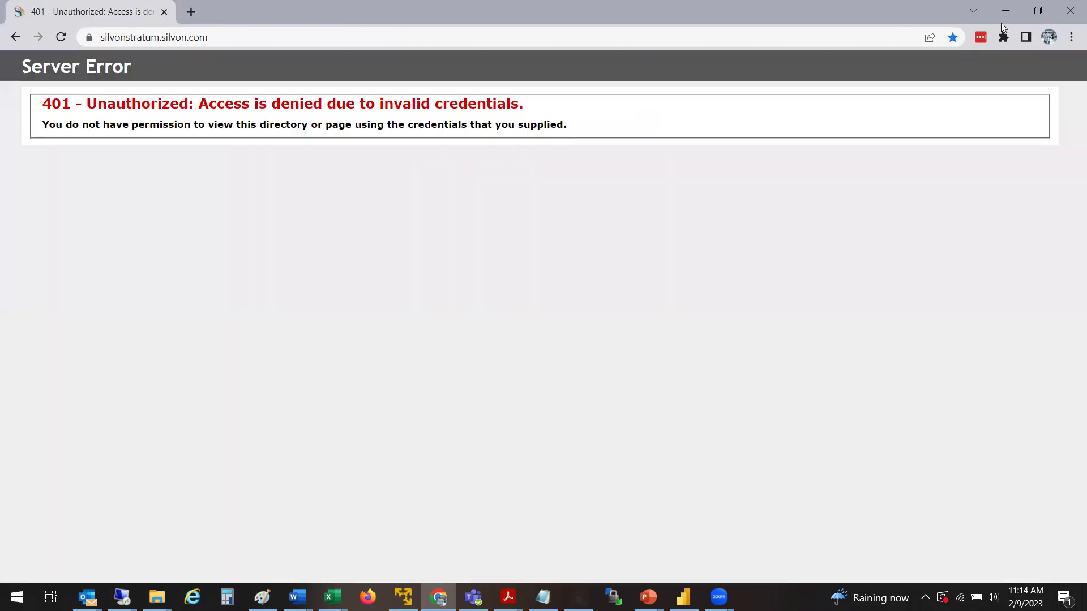
left_click(1071, 10)
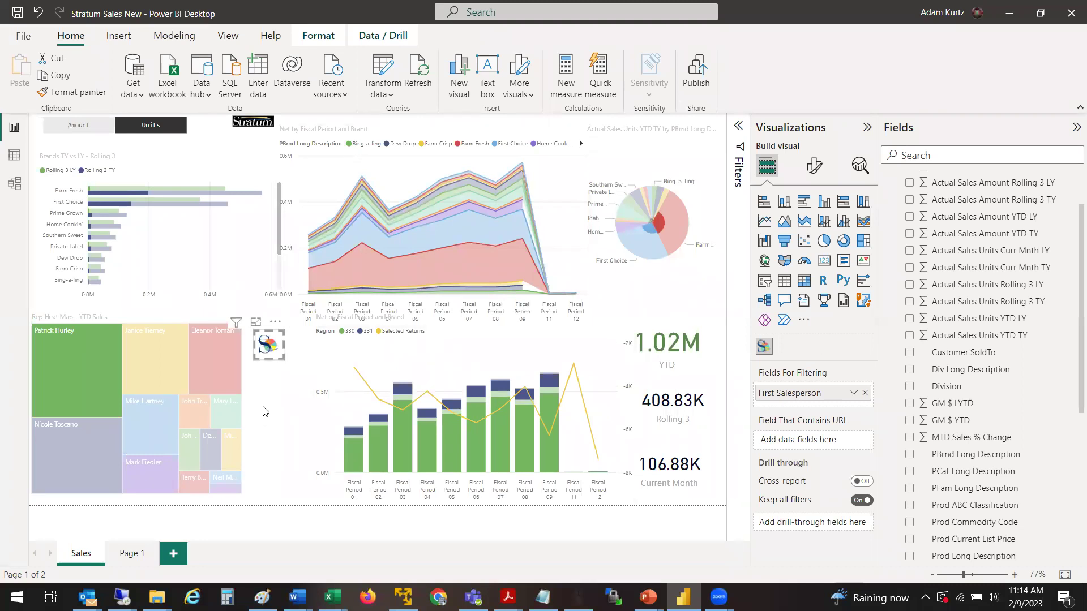
Cross-filter the Sales report to the bottom-left salesperson tile and open the Stratum logo's linked view in the browser
left_click(54, 449)
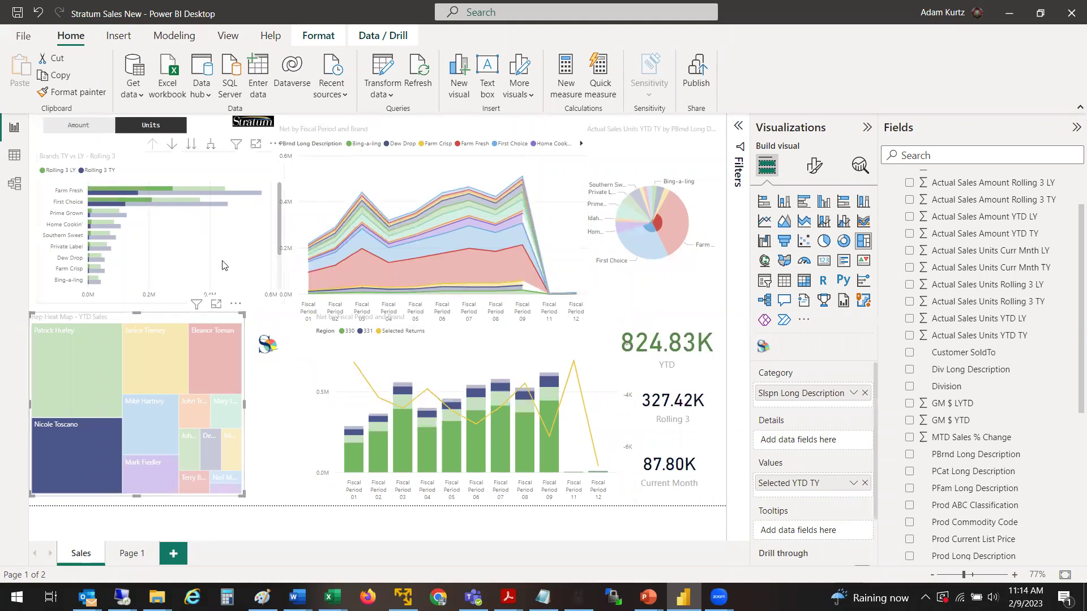
left_click(271, 347)
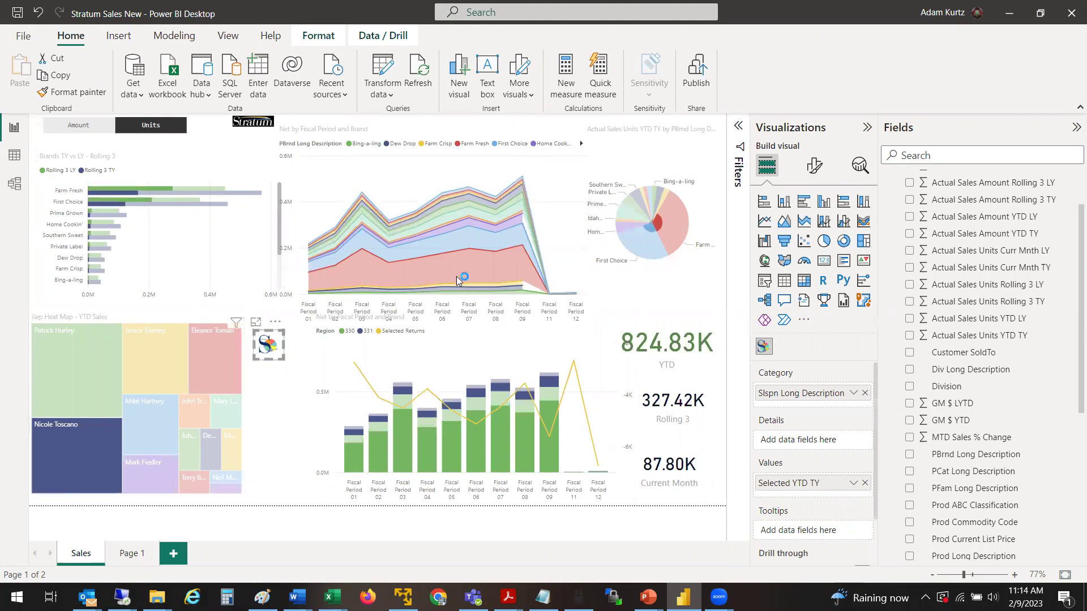
left_click(636, 327)
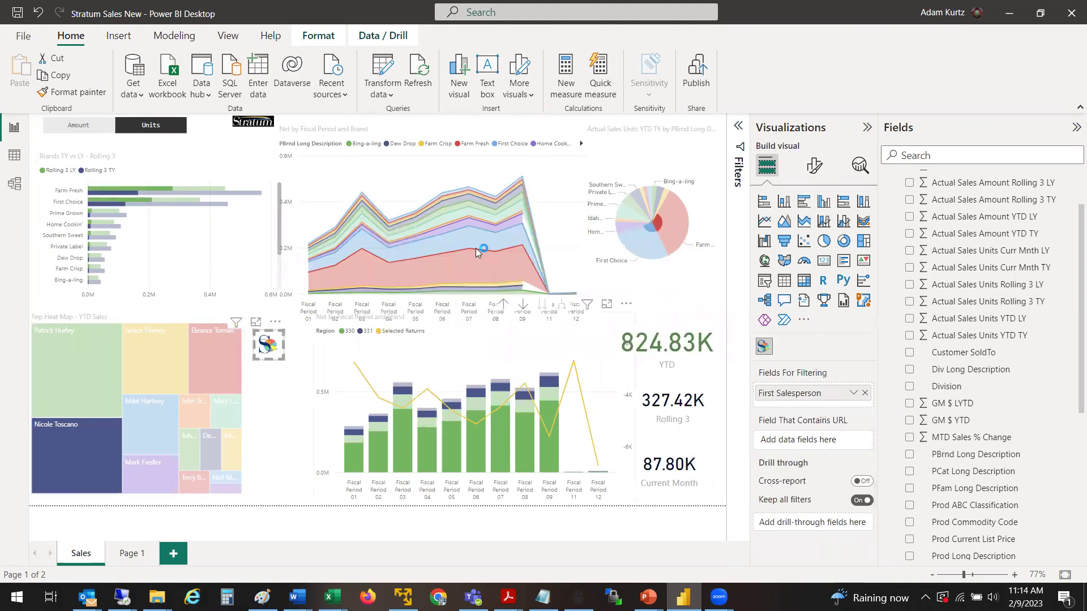
mouse_move(475, 248)
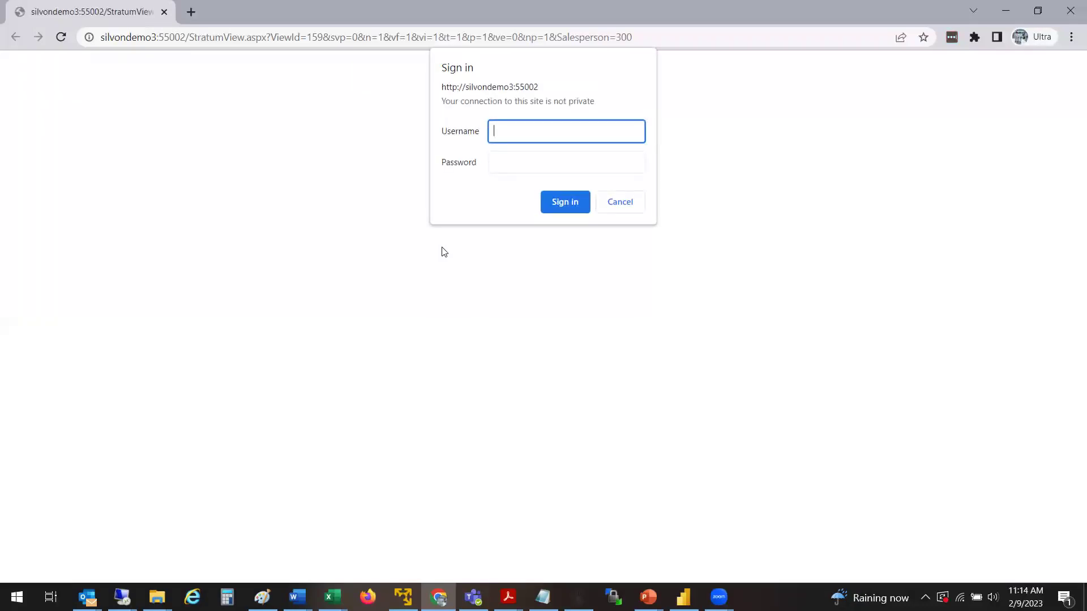
Sign in to Stratum, drill company 100 by Division, and add Customer SoldTo after Division in rows
type("saladk")
key("Tab")
type("••••••••••")
key("Return")
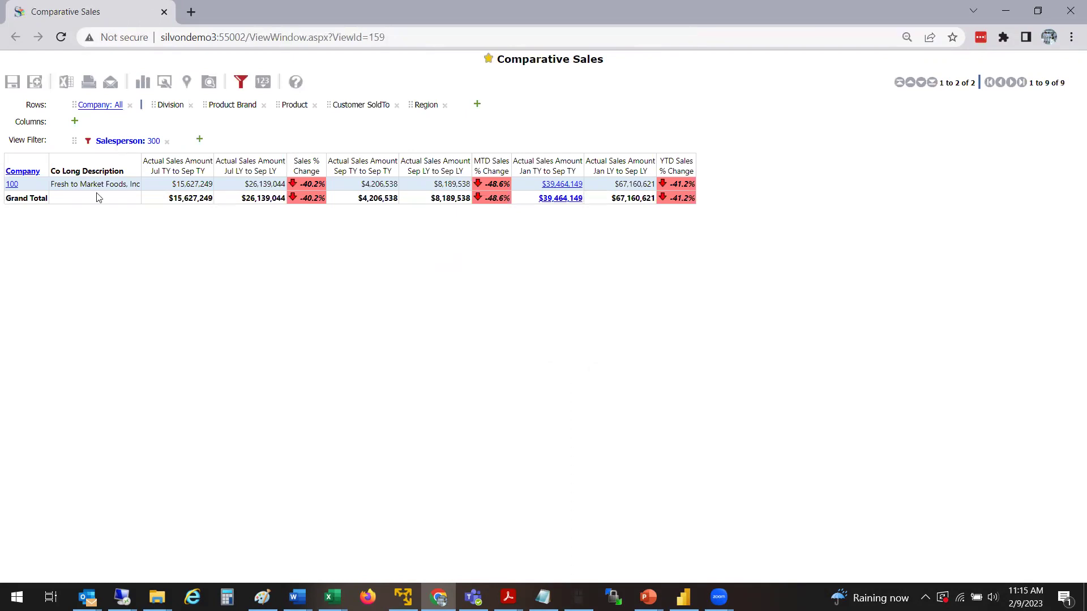
left_click(12, 185)
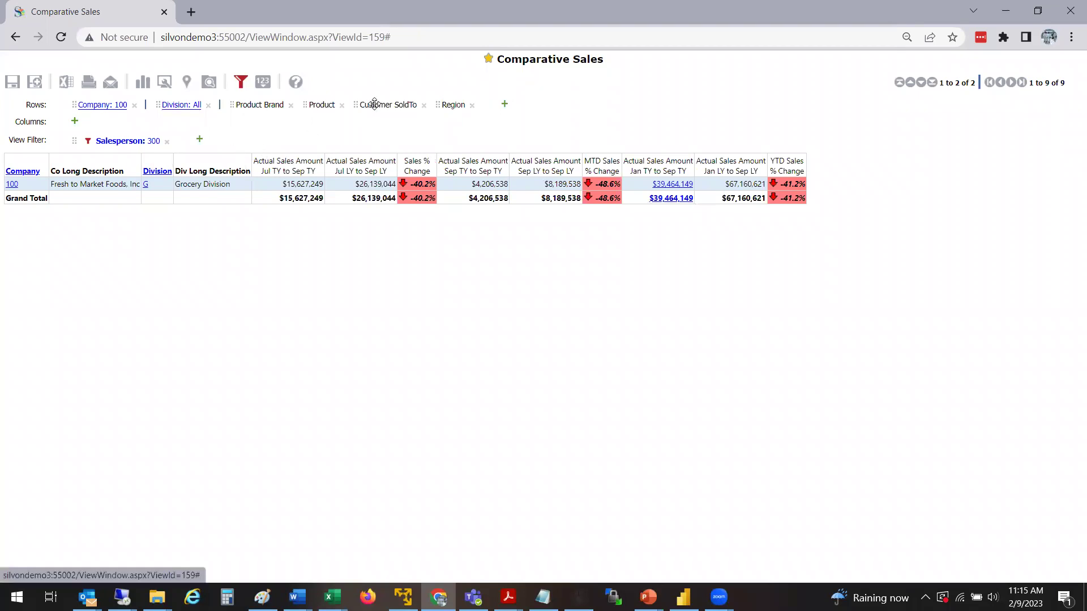
left_click_drag(371, 104, 194, 111)
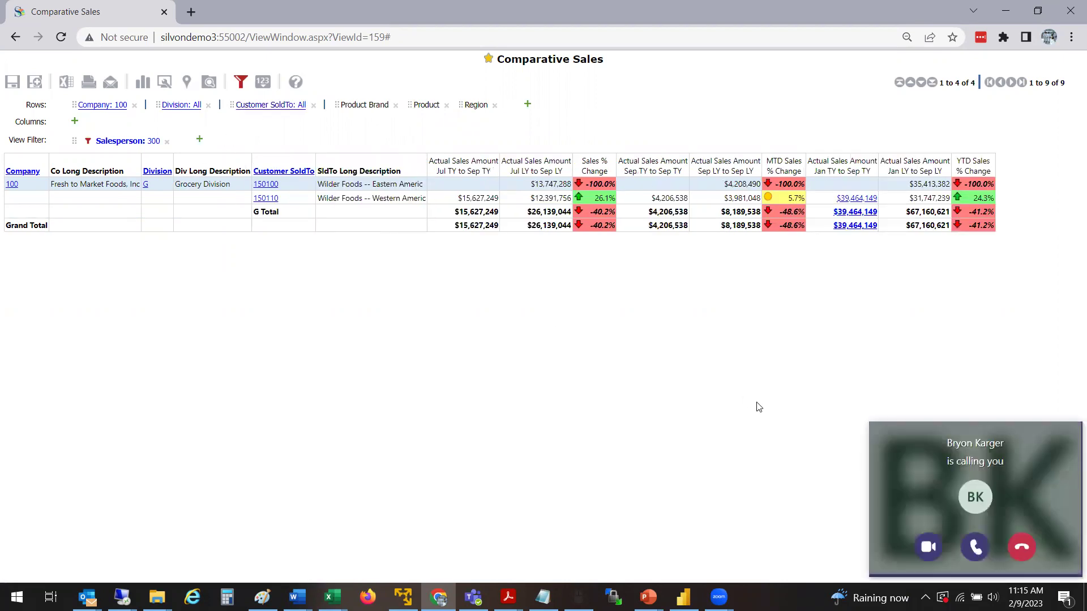
Answer and leave the Teams call, decline the repeat call, and switch back to Power BI
left_click(975, 552)
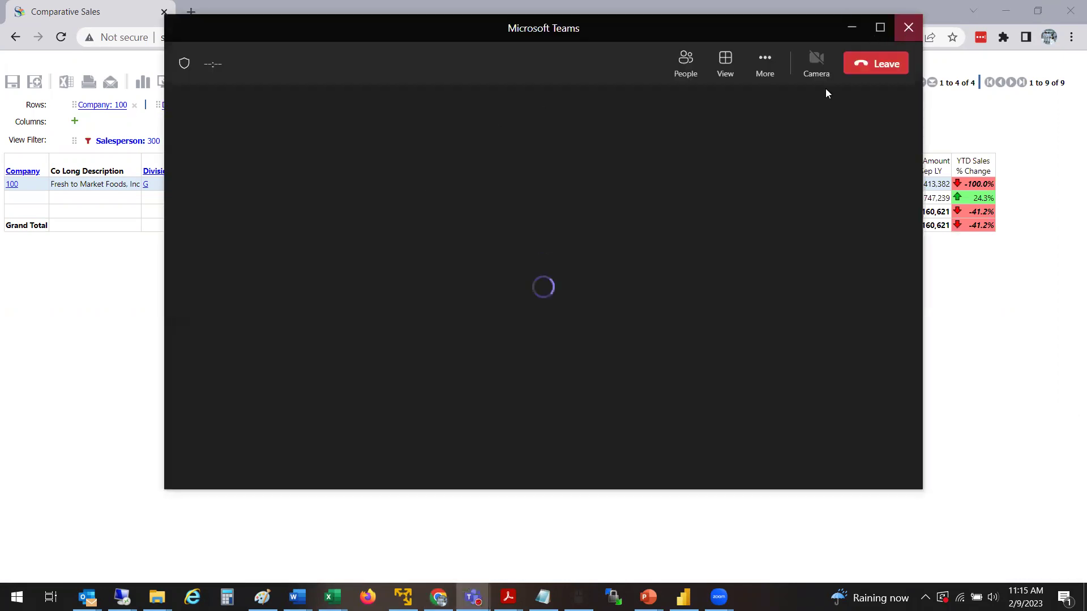
left_click(874, 57)
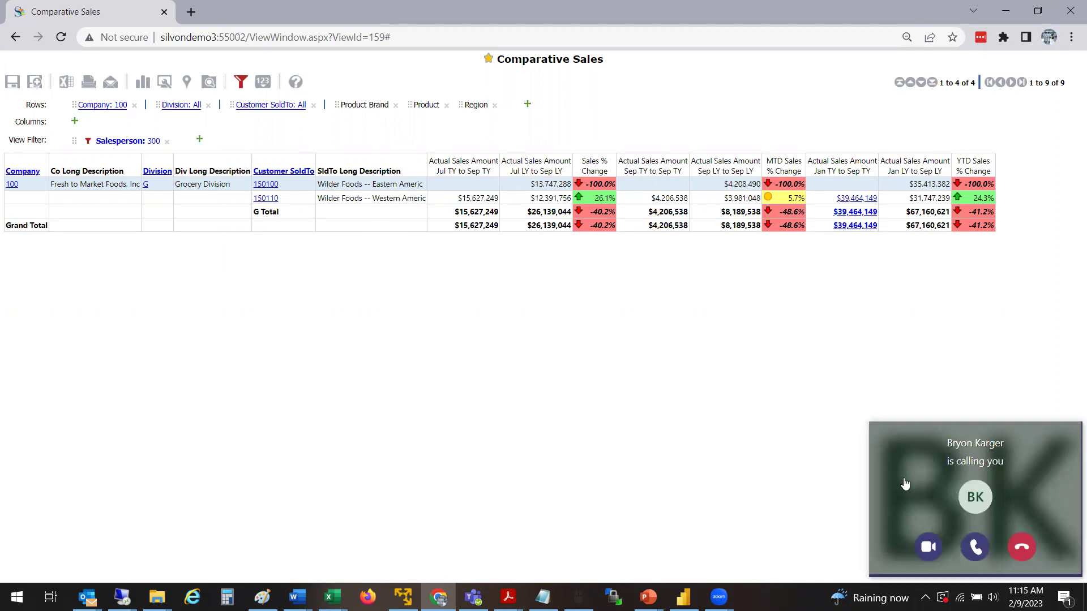
left_click(1022, 547)
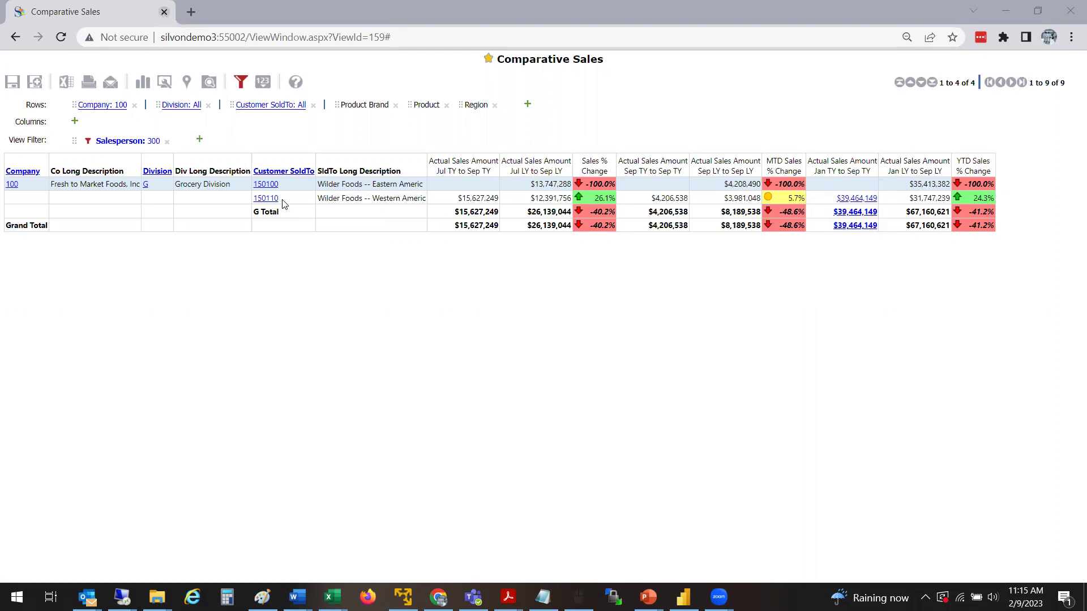
key("alt+Tab")
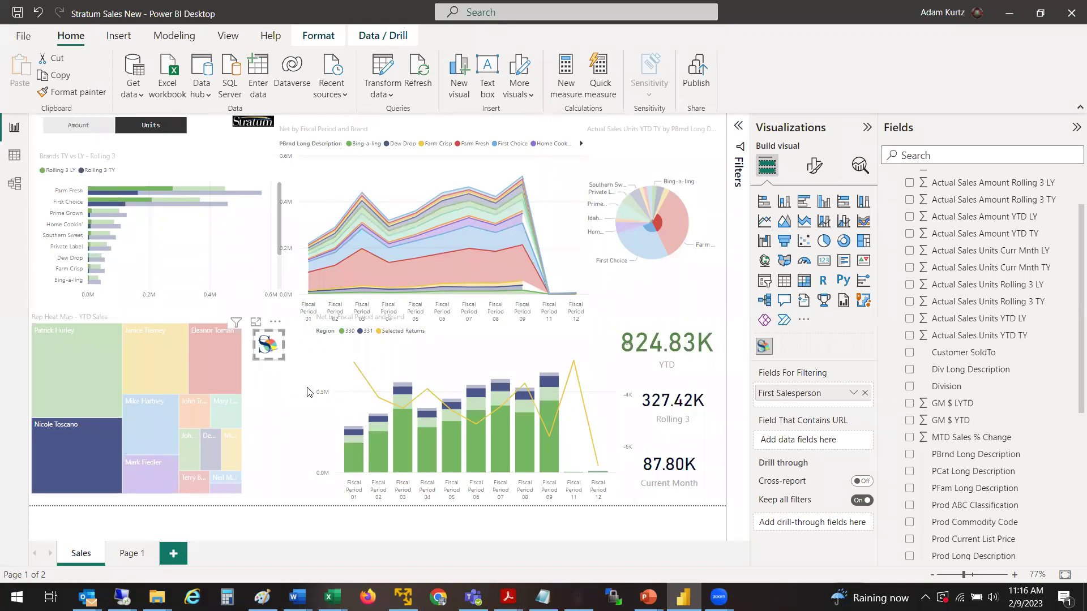
Deselect the image visual and briefly bring up Book1 before returning to the Power BI report
left_click(264, 402)
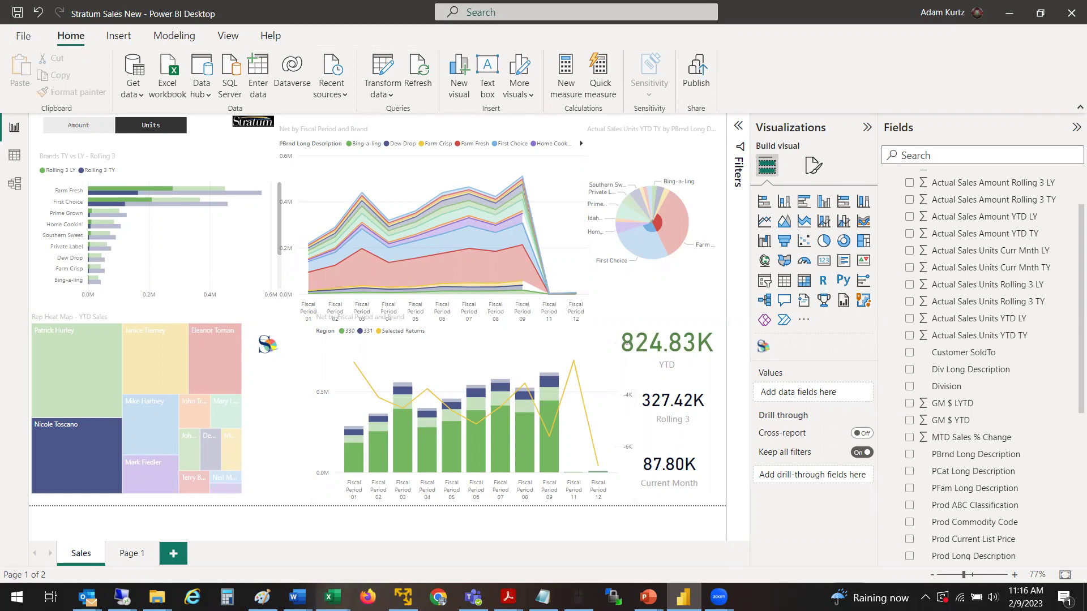
mouse_move(332, 596)
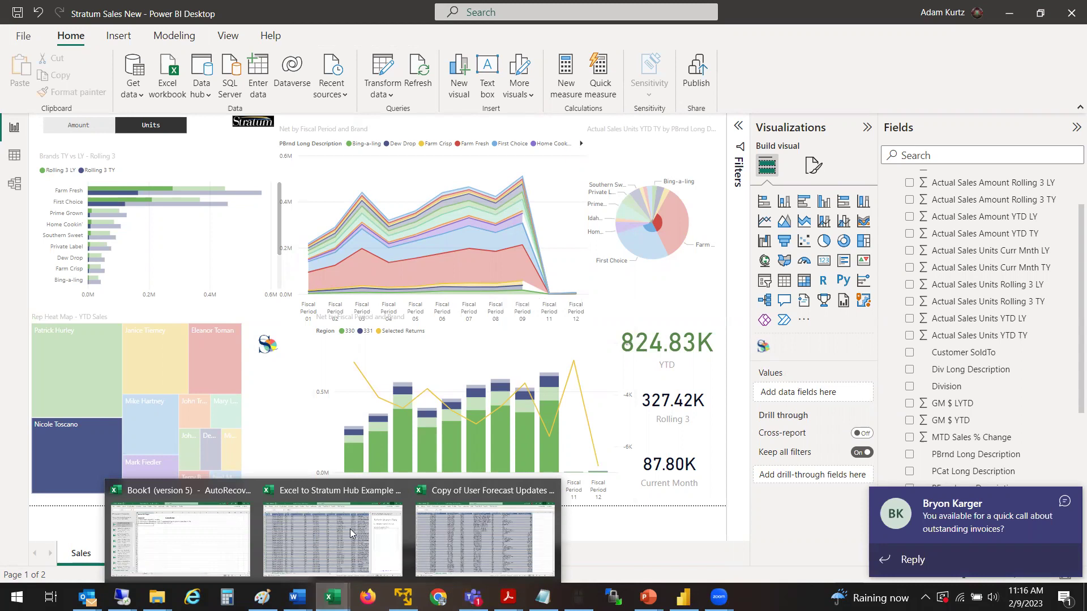
left_click(216, 570)
key("alt+Tab")
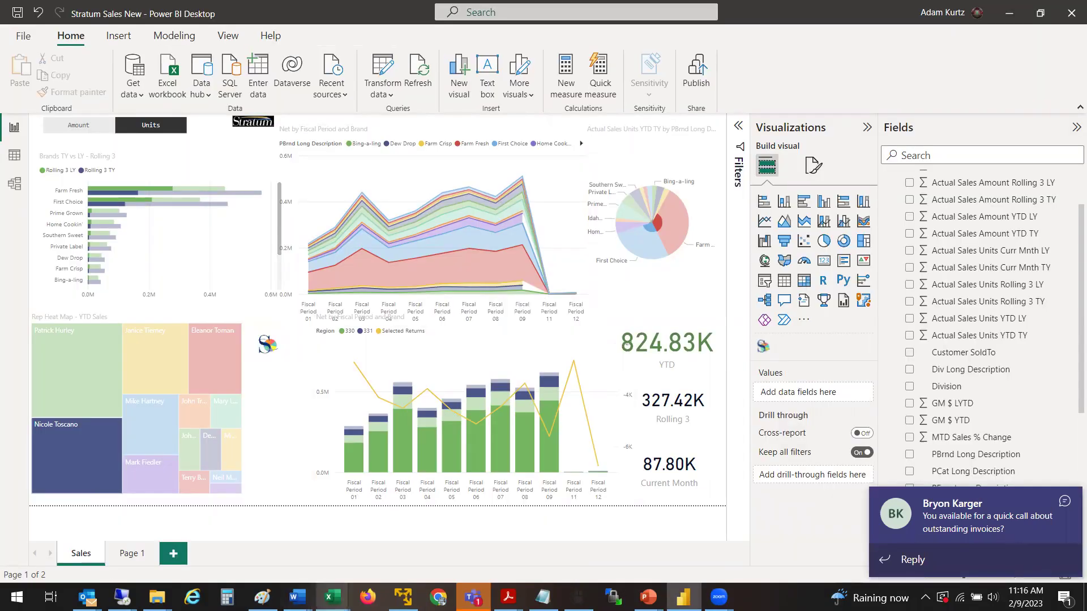
Reply 'no' to the Teams chat message and bring up the Excel to Stratum Hub Example 2 workbook
left_click(961, 558)
type("no")
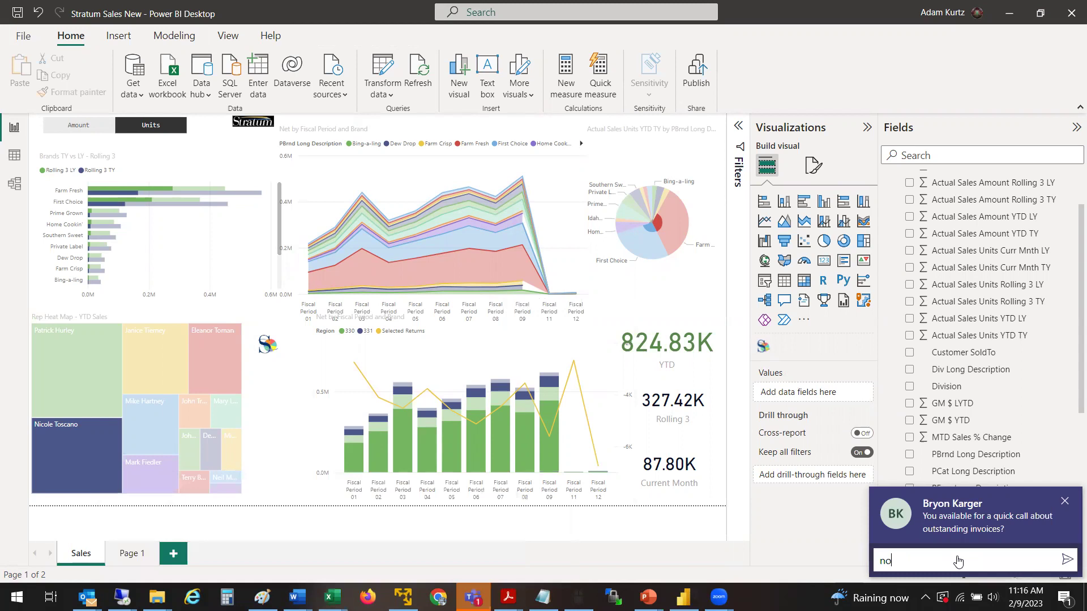
key("Return")
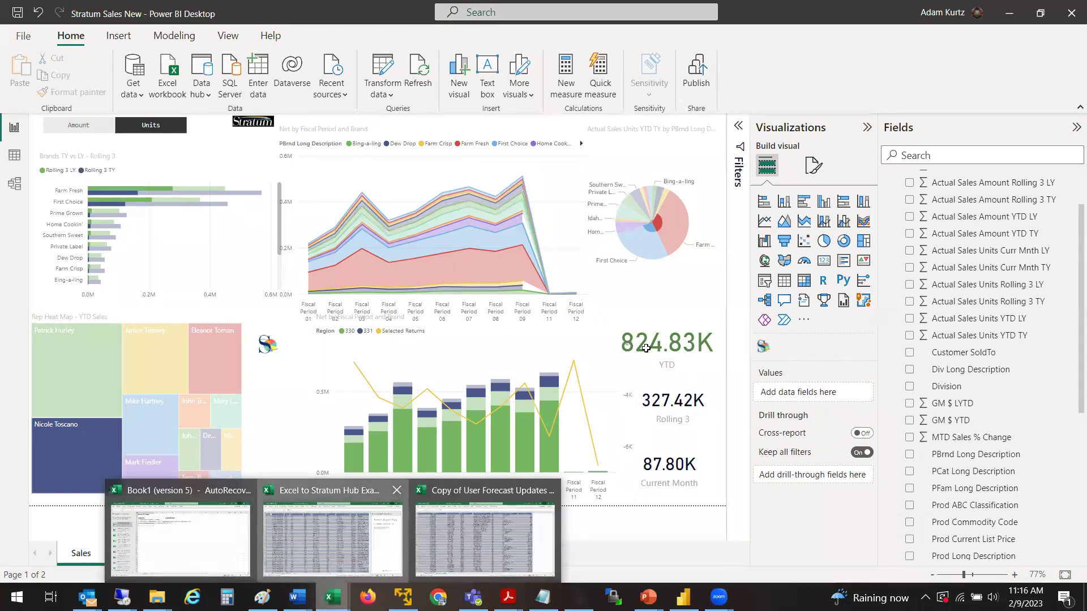
left_click(382, 562)
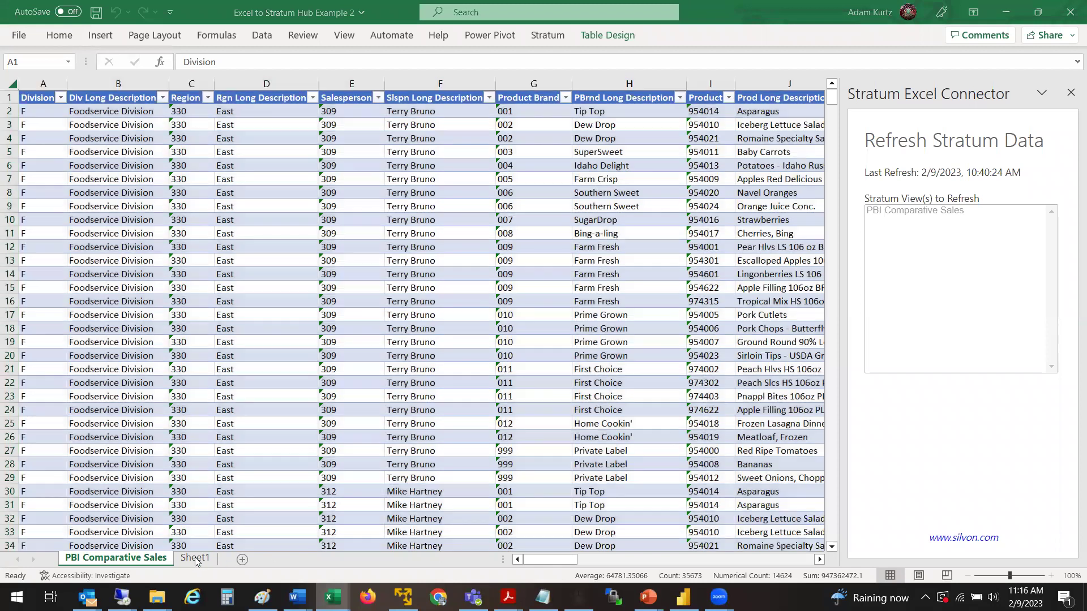
Open Get Stratum Data, search views for 'pbi', pick PBI Comparative Sales, and close the Teams popup
left_click(547, 35)
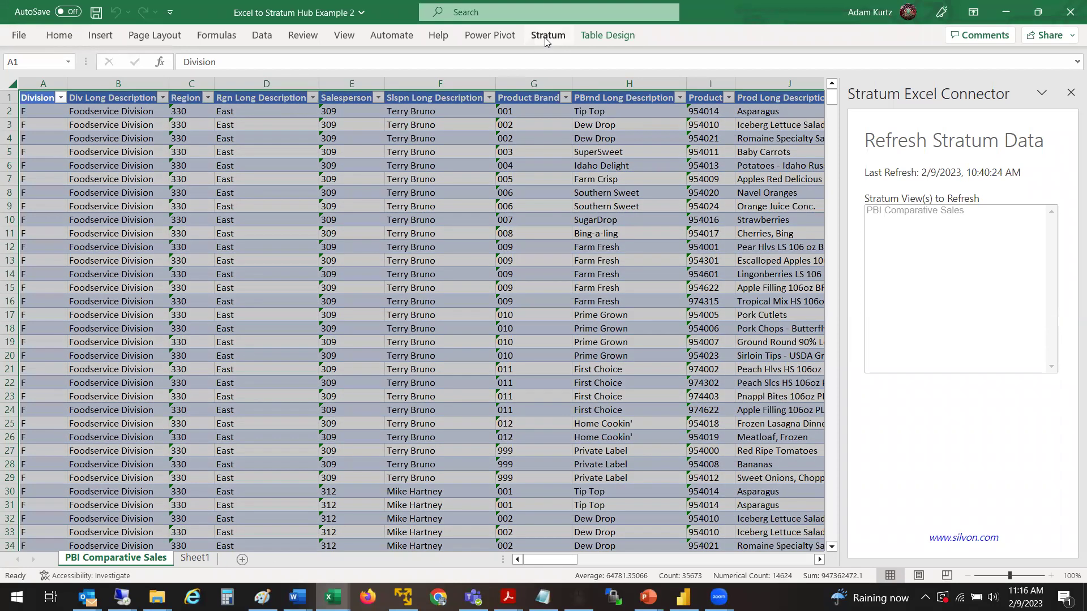
left_click(545, 37)
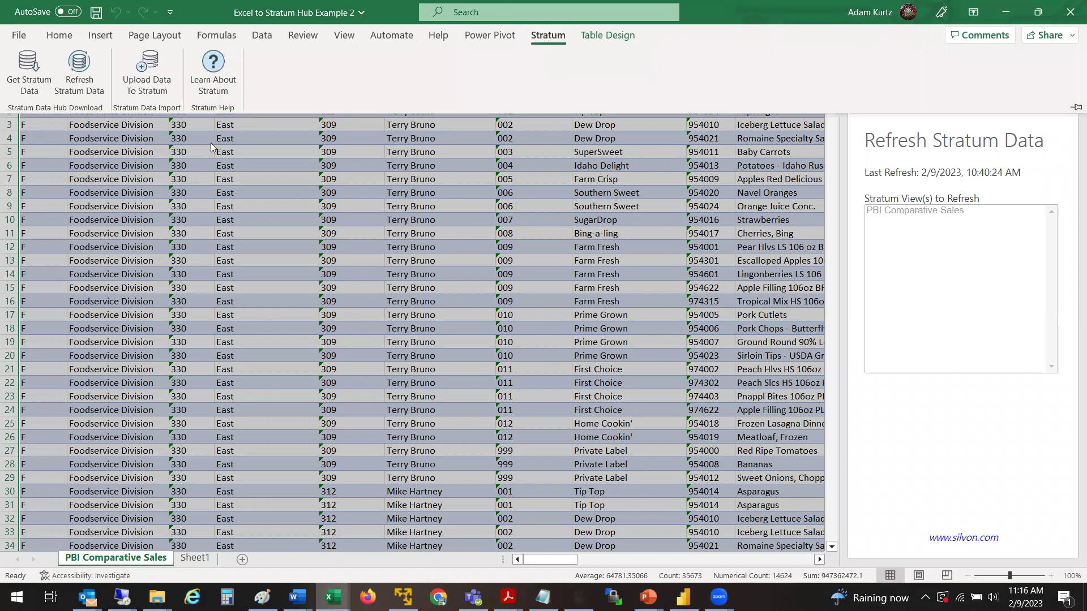
left_click(30, 82)
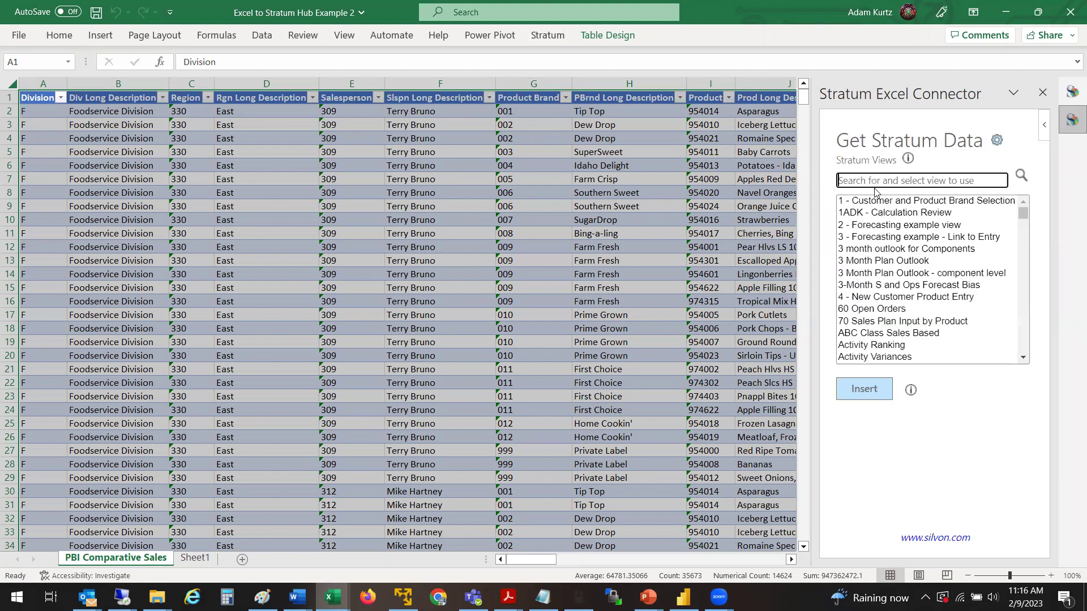
type("pbi")
left_click(1019, 180)
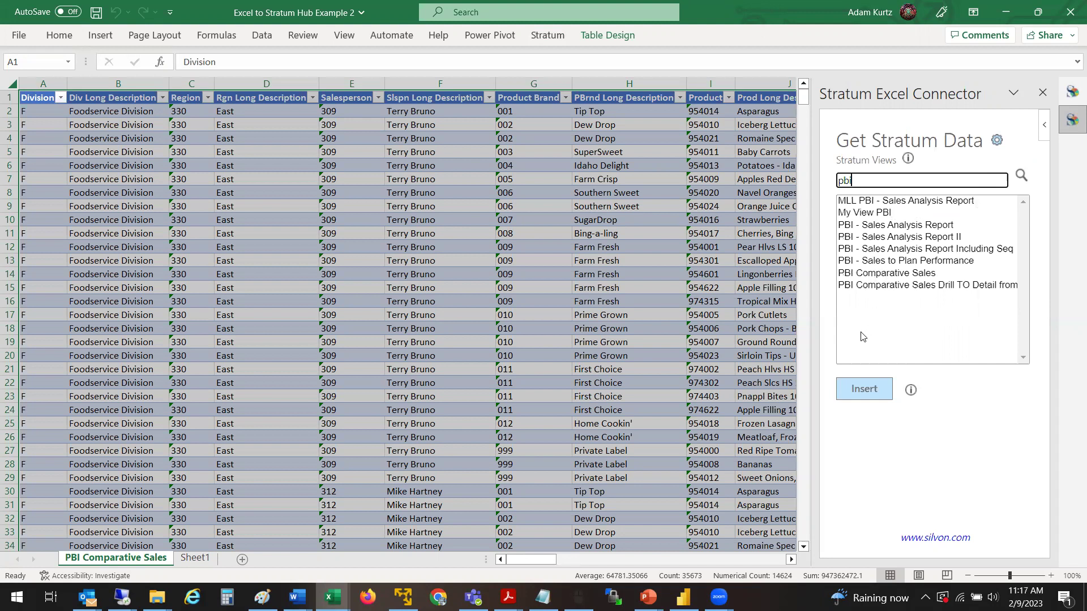
left_click(899, 275)
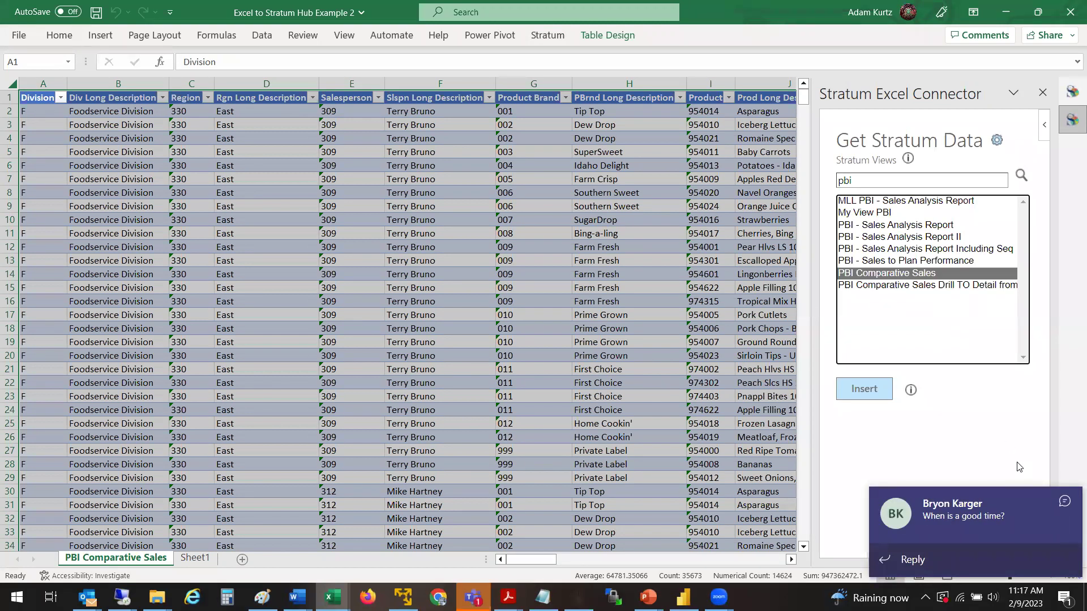
left_click(945, 512)
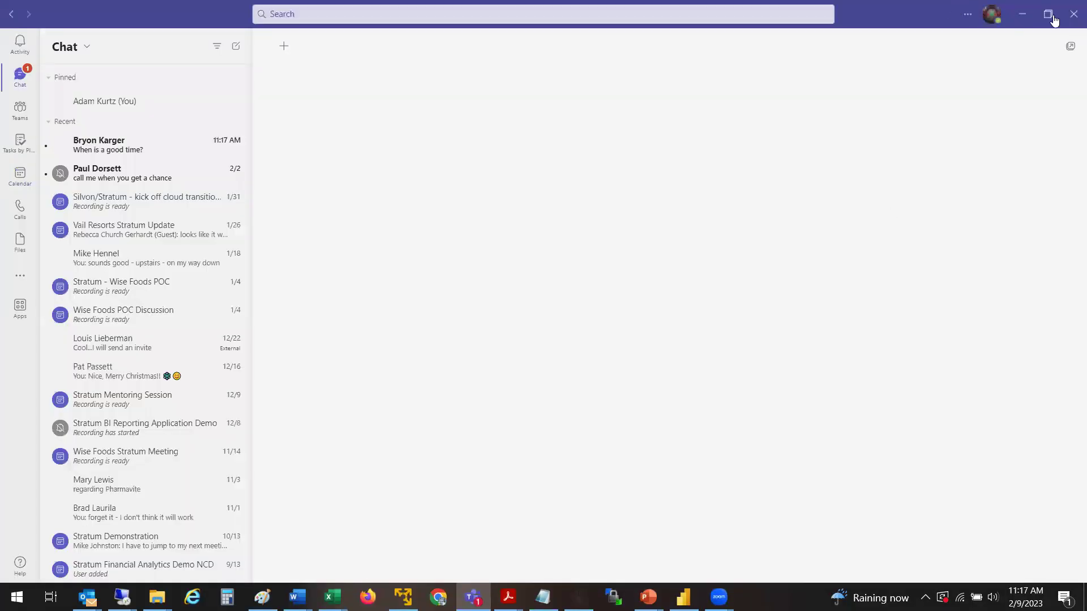
left_click(1072, 15)
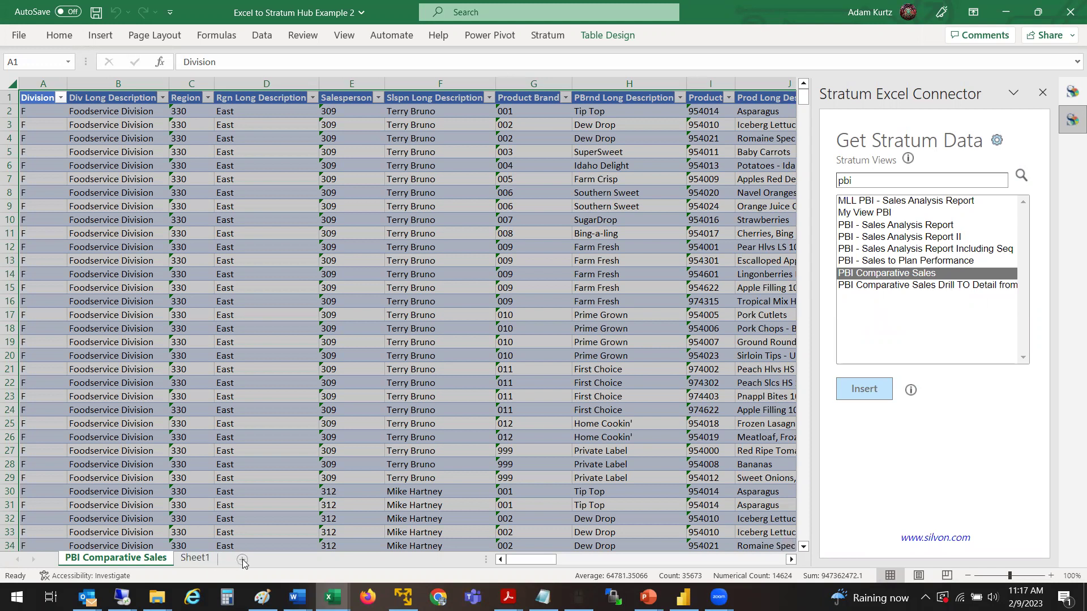
Review the Sheet1 pivot table and charts alongside the PBI Comparative Sales data sheet
left_click(195, 558)
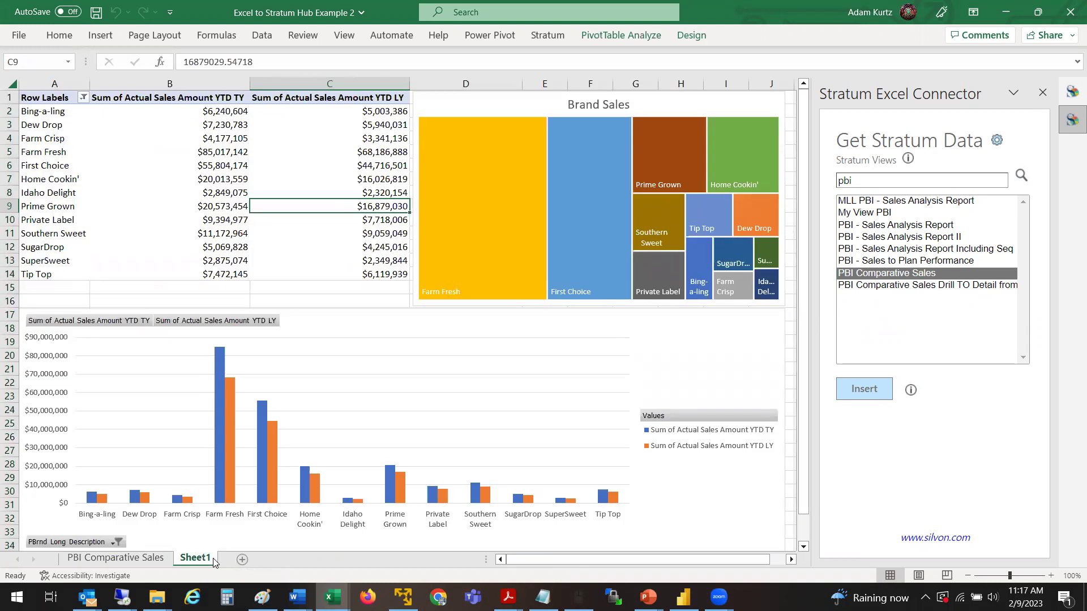
left_click(143, 559)
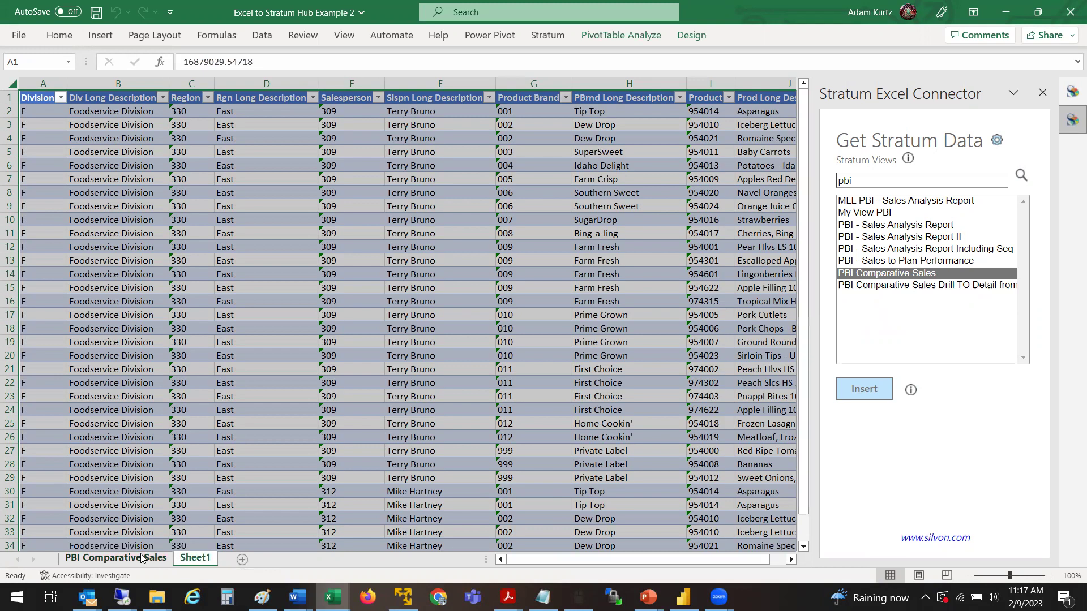
left_click(189, 559)
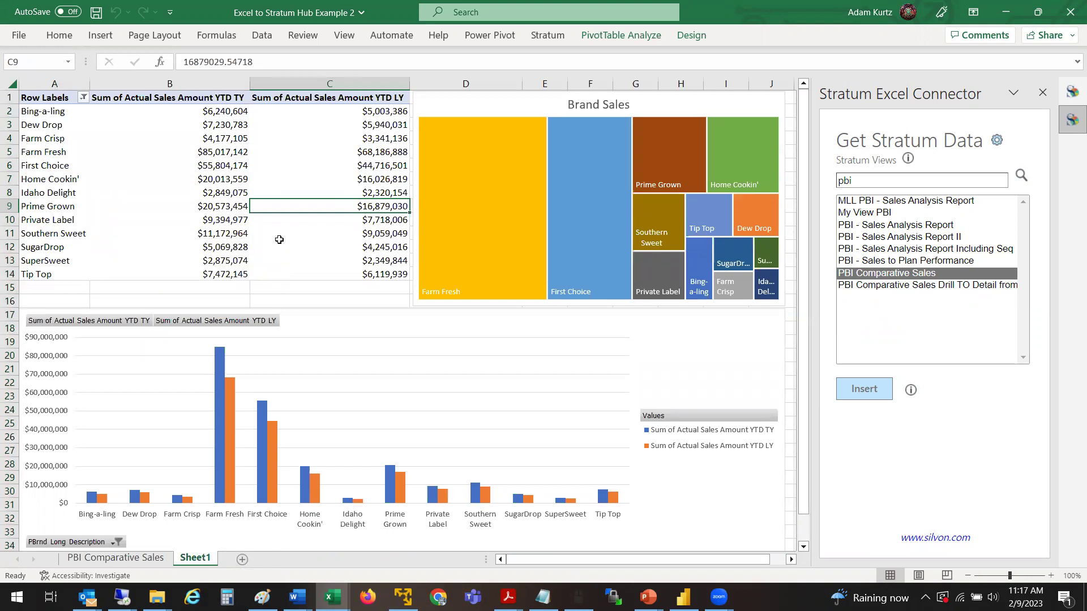
mouse_move(619, 204)
Add a new Sheet2 and insert the PBI - Sales to Plan Performance view's data into it
left_click(242, 559)
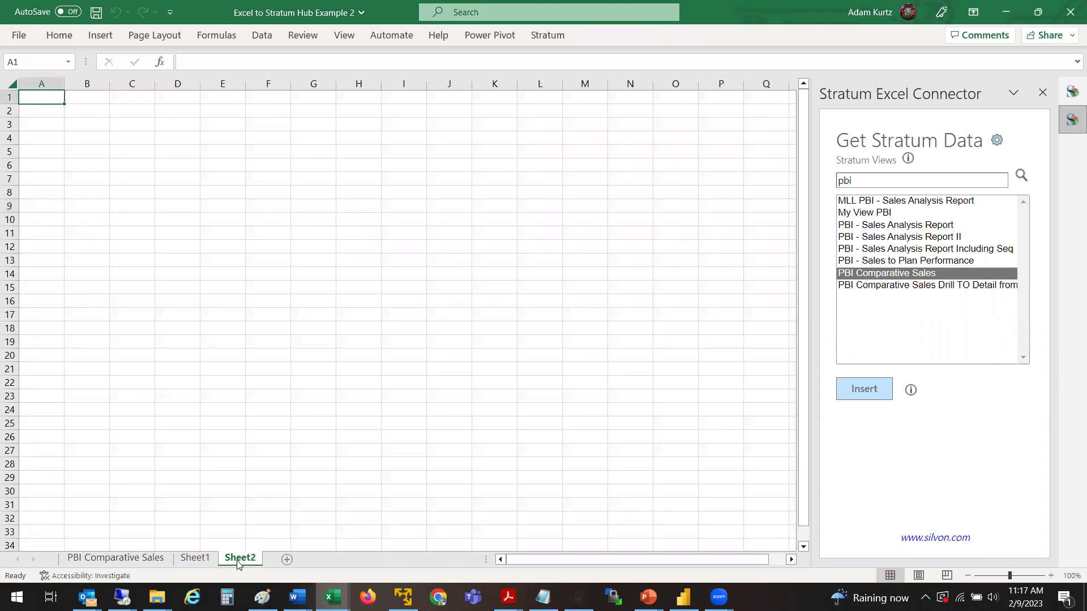
left_click(206, 559)
left_click(240, 559)
left_click(914, 262)
left_click(854, 391)
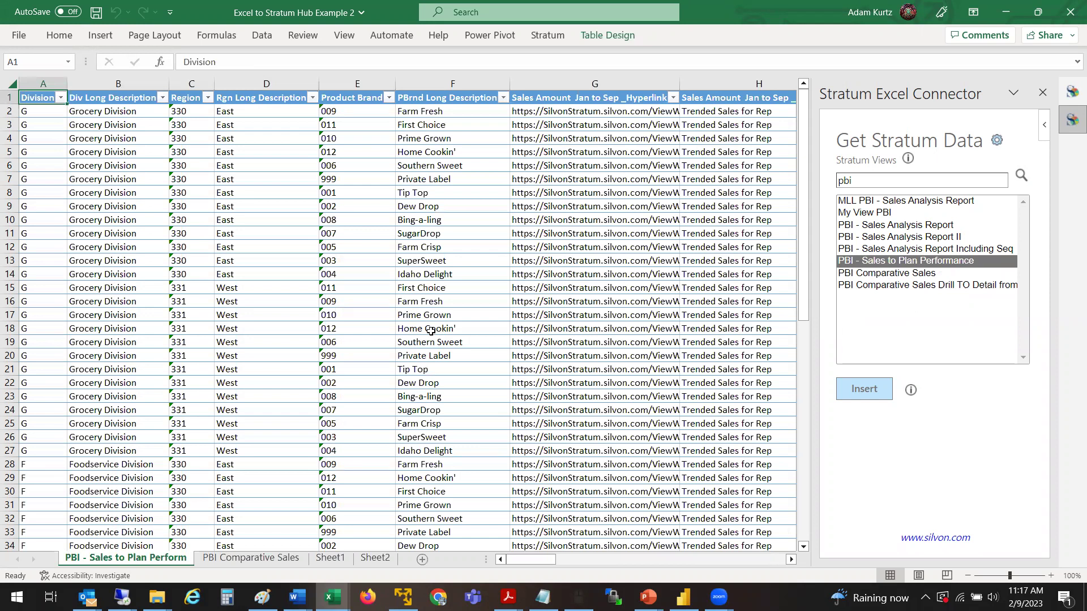
Check the new data sheets, close the accessibility inspection pane, and return to the Power BI report
left_click(257, 559)
left_click(136, 576)
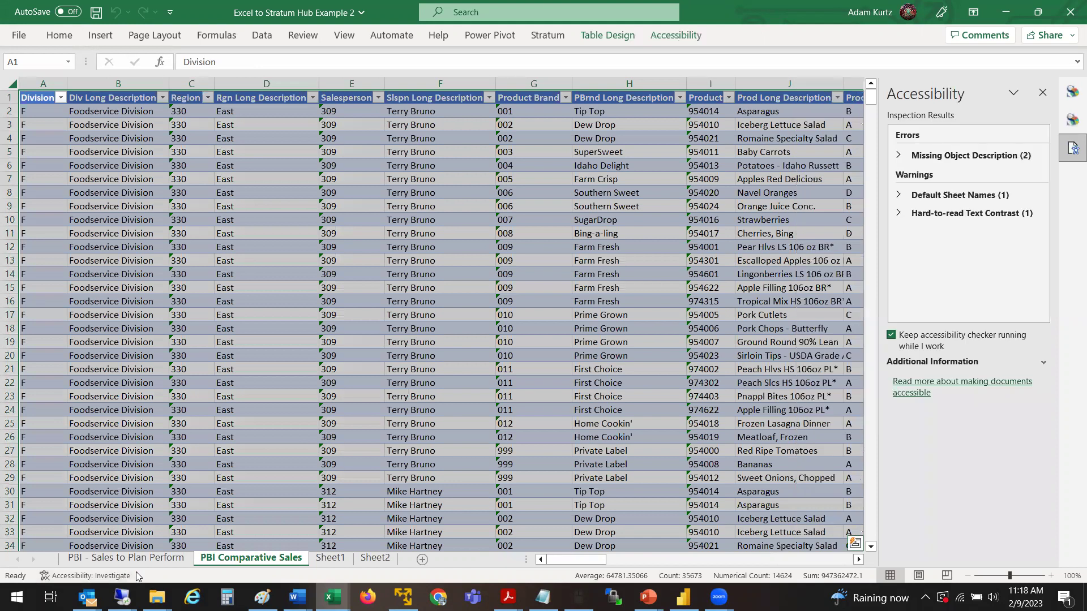
left_click(156, 559)
left_click(254, 559)
left_click(1043, 93)
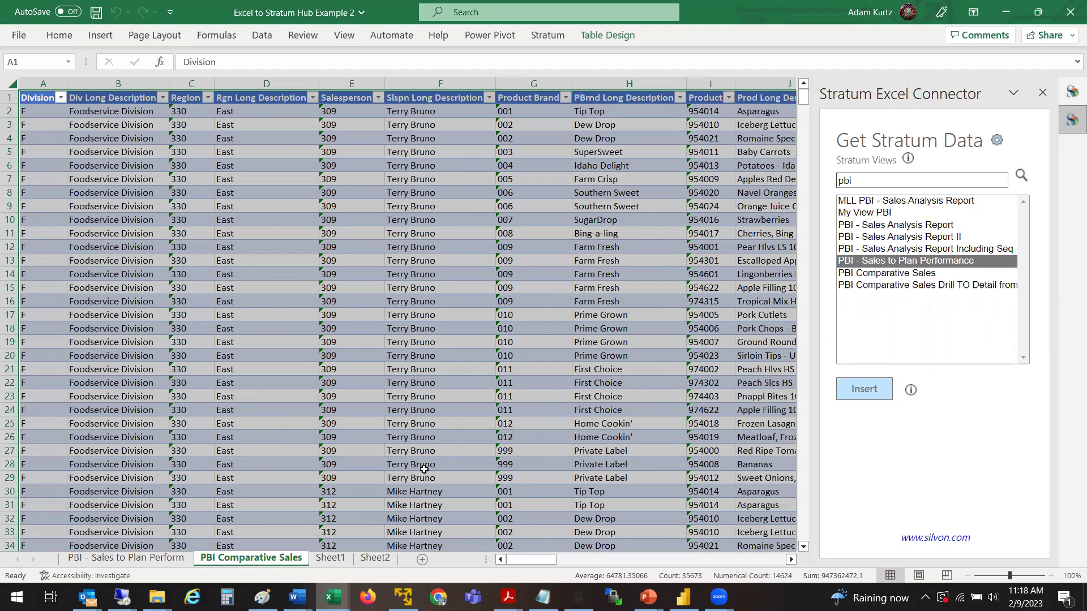
left_click(683, 597)
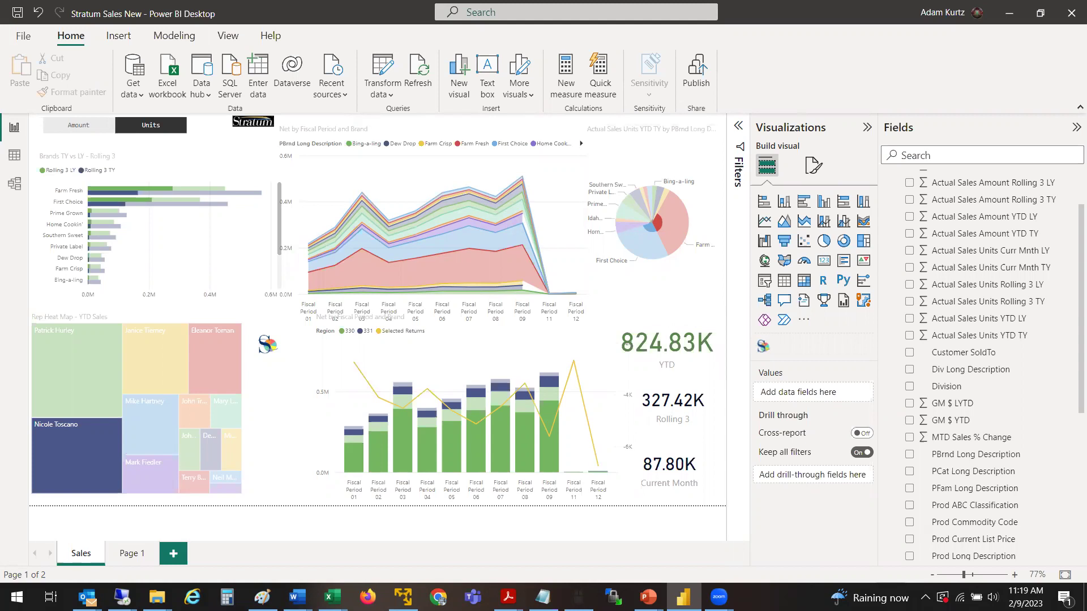
Bring forward the forecast updates workbook, then launch a new Excel window with a blank workbook
mouse_move(332, 597)
left_click(499, 548)
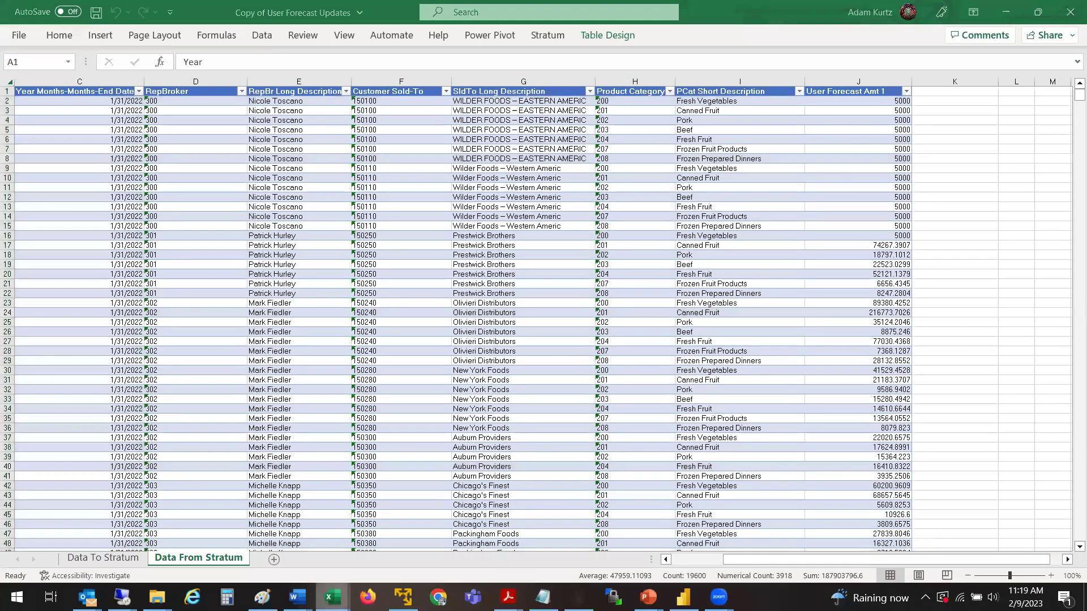
right_click(332, 597)
left_click(324, 382)
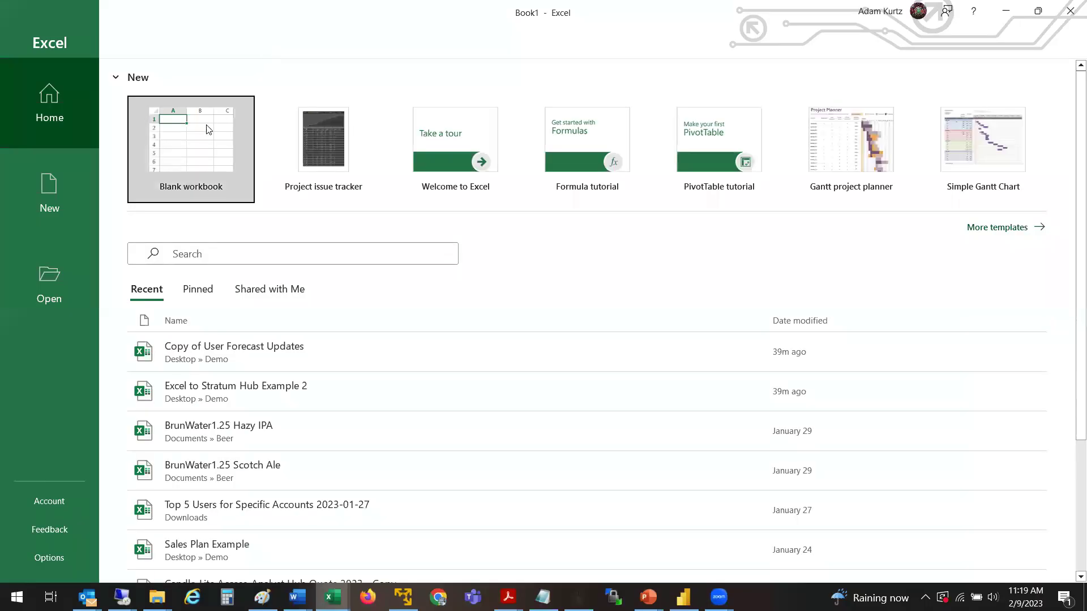
left_click(207, 130)
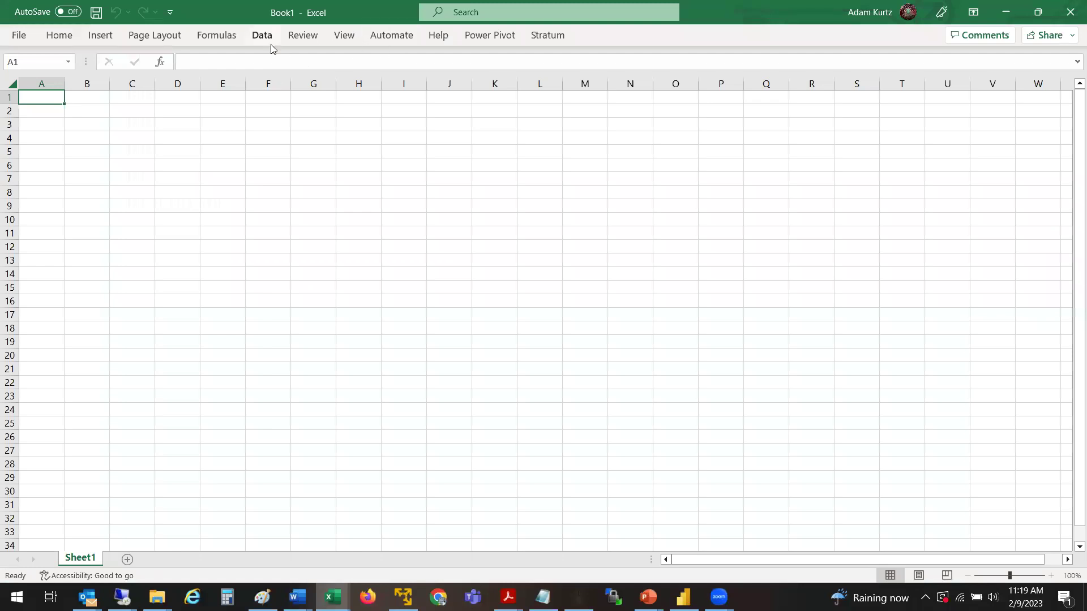
Browse Book1's Home, Data and Insert ribbon tabs
left_click(47, 36)
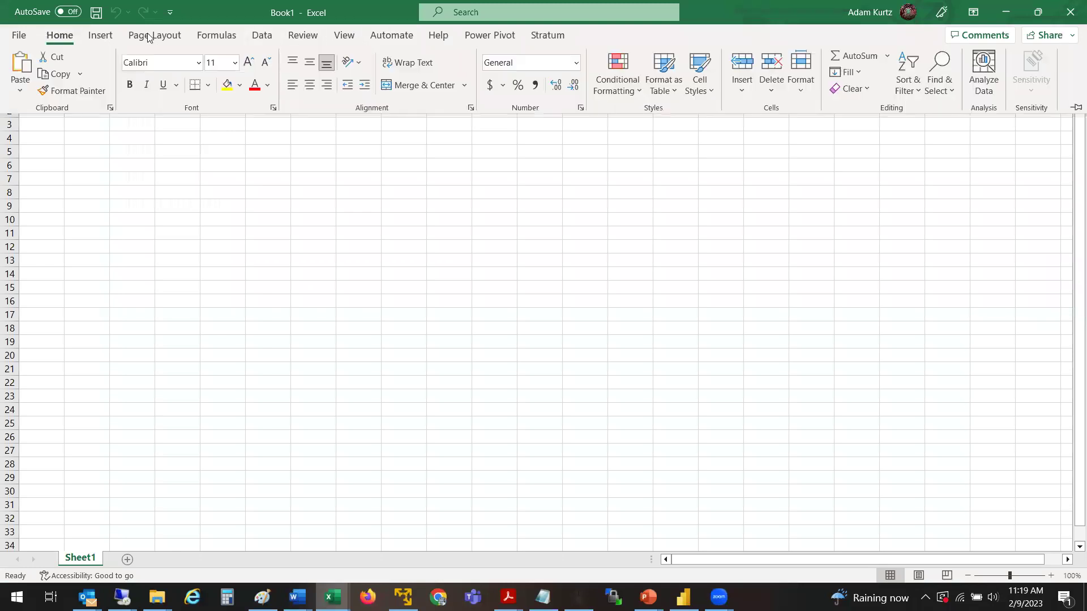
left_click(262, 39)
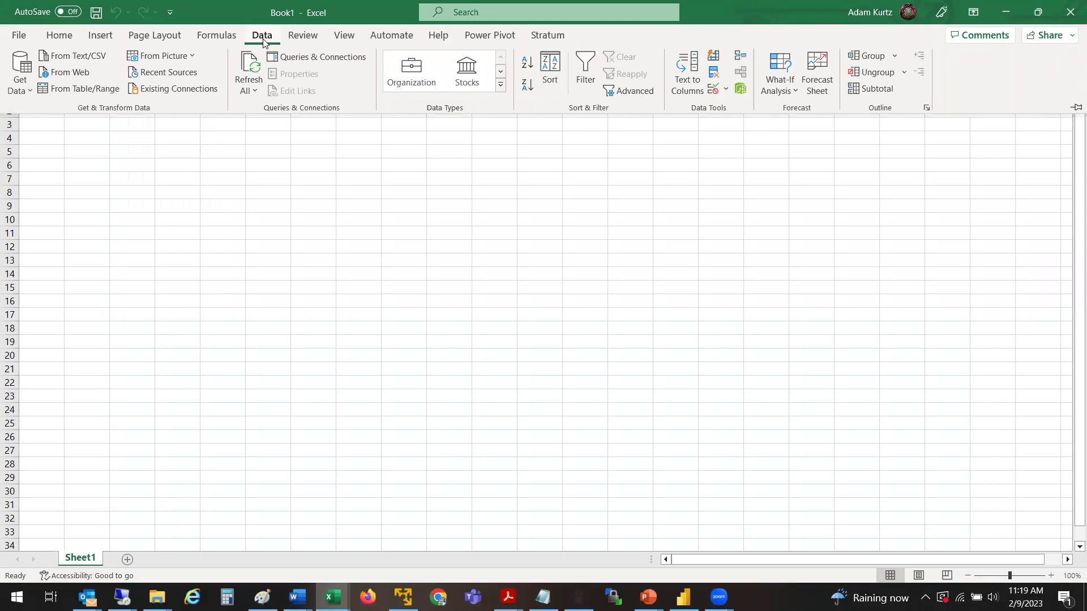
left_click(60, 38)
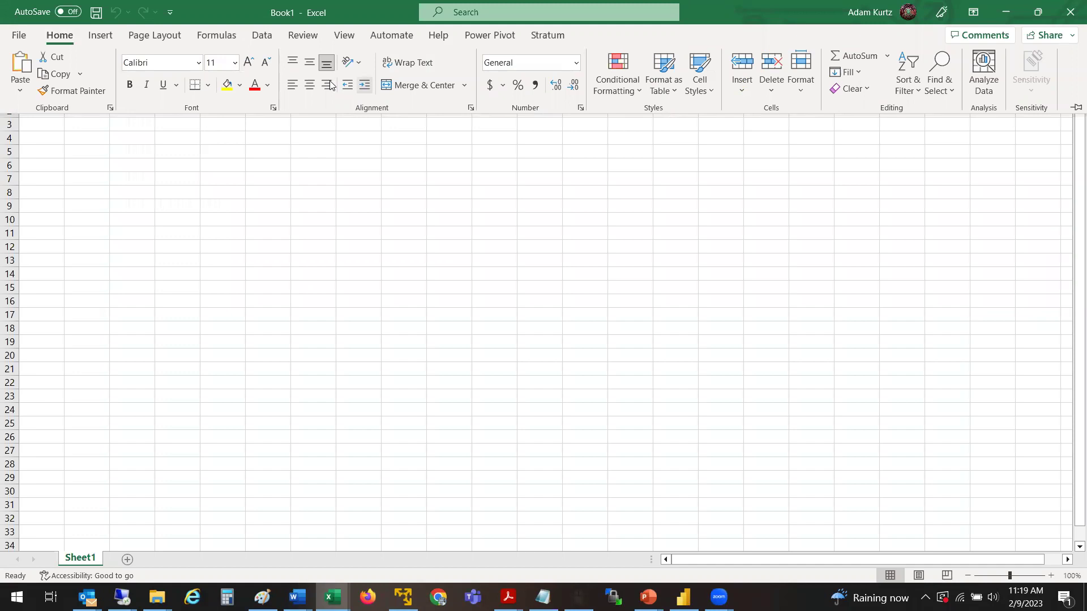
left_click(264, 36)
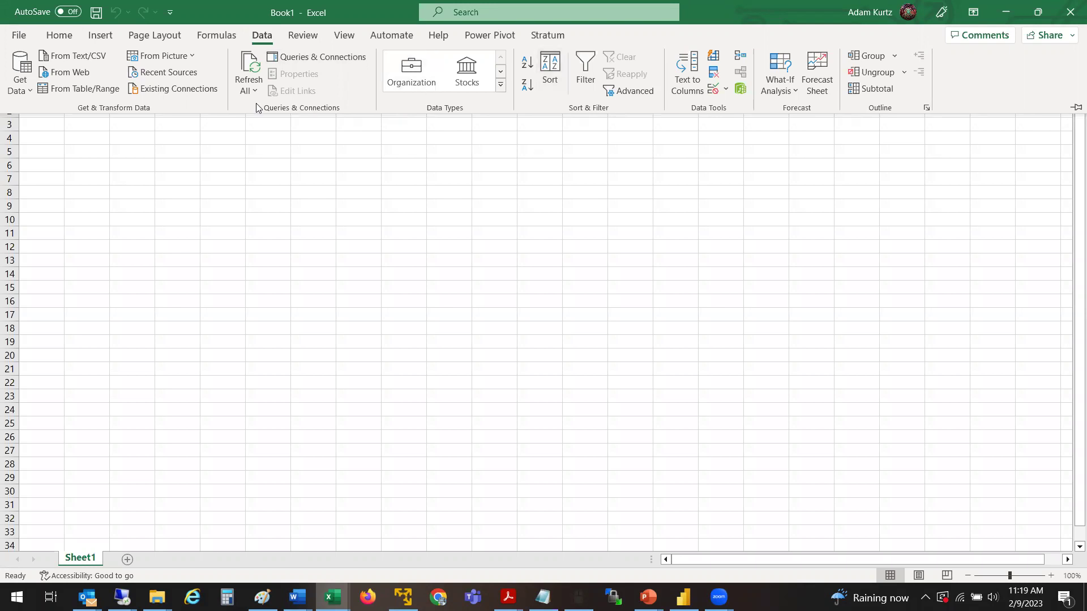
left_click(60, 35)
left_click(98, 38)
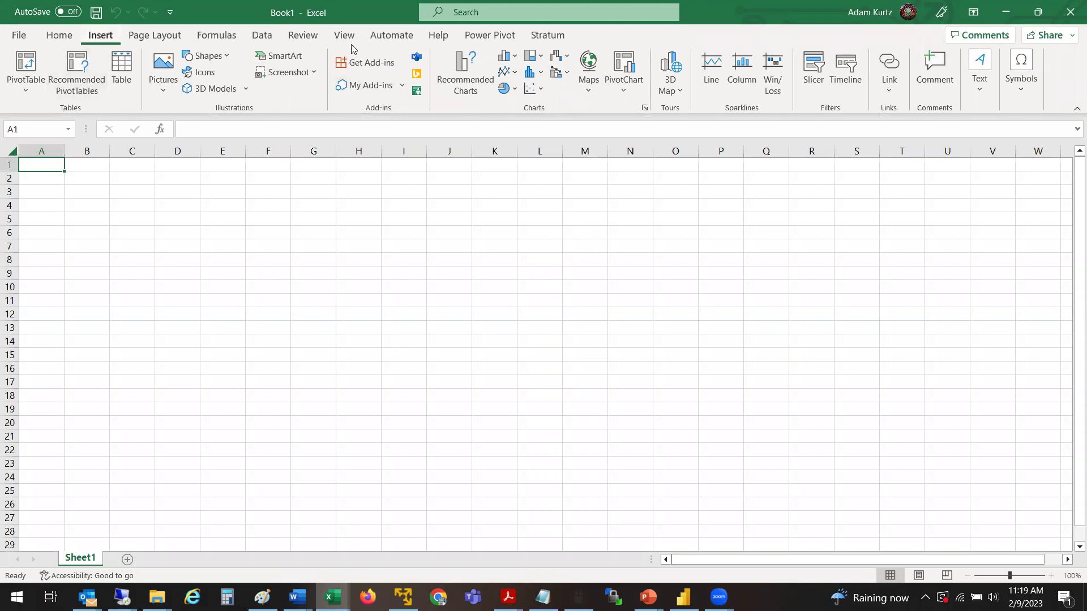
Search the Office add-in store for 'silvon', close the store, then close the blank Book1 workbook
left_click(374, 68)
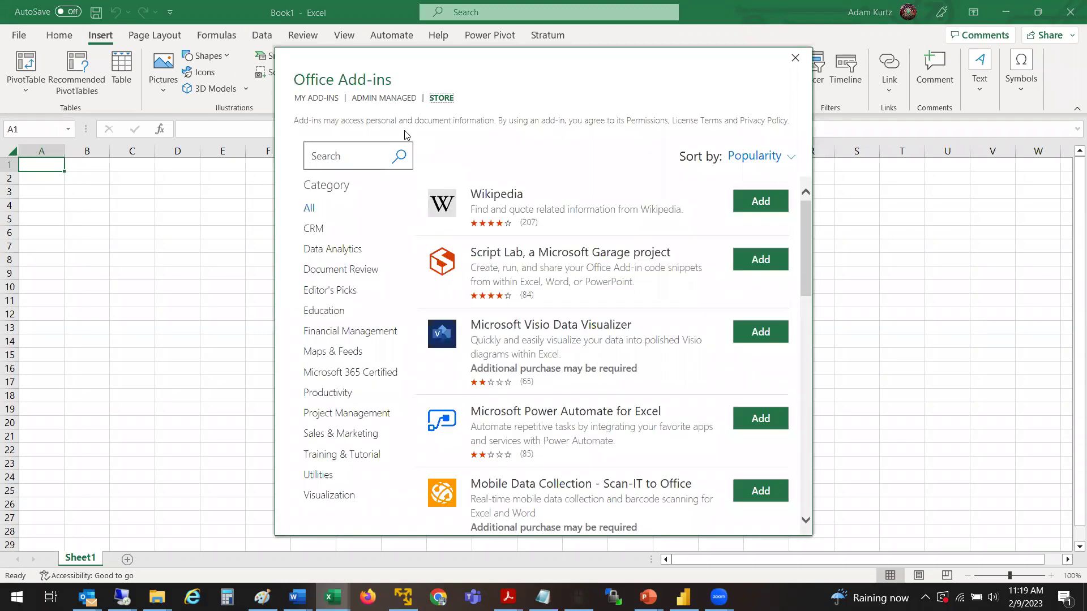
left_click(358, 148)
type("silvon")
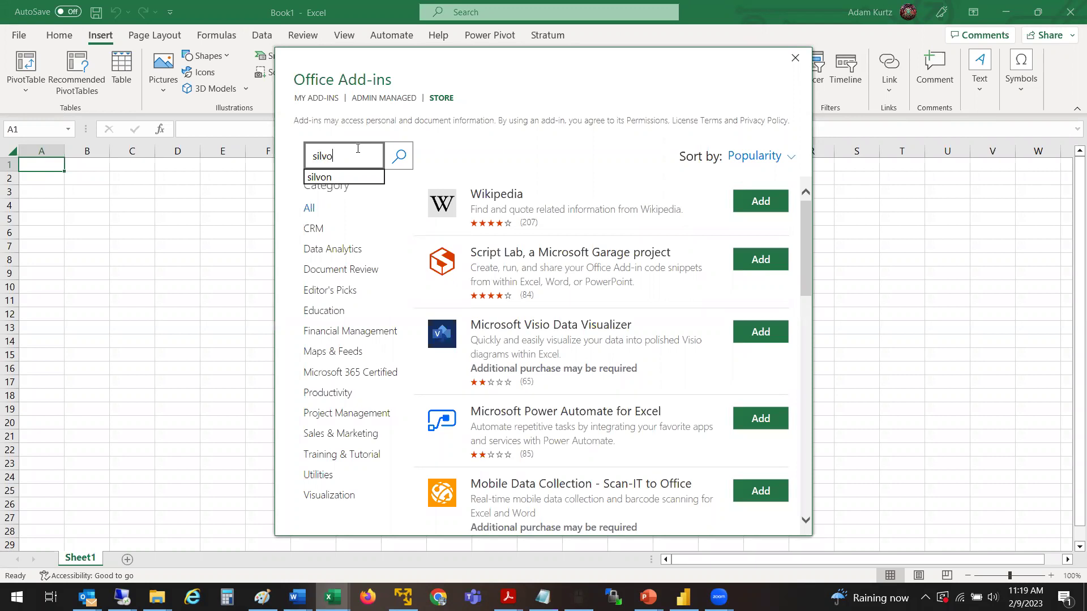
left_click(400, 157)
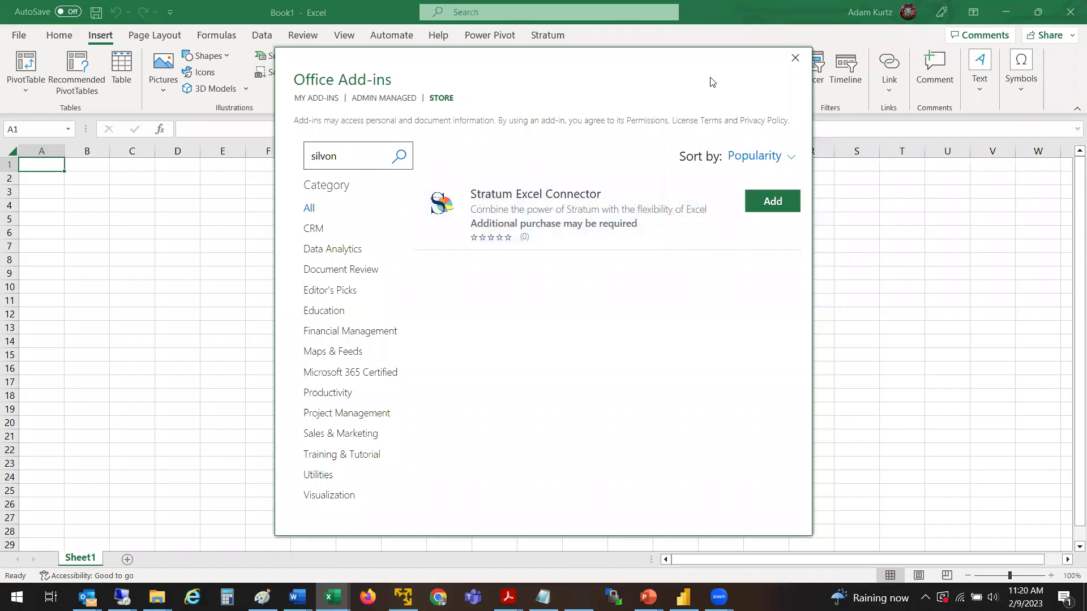
left_click(795, 58)
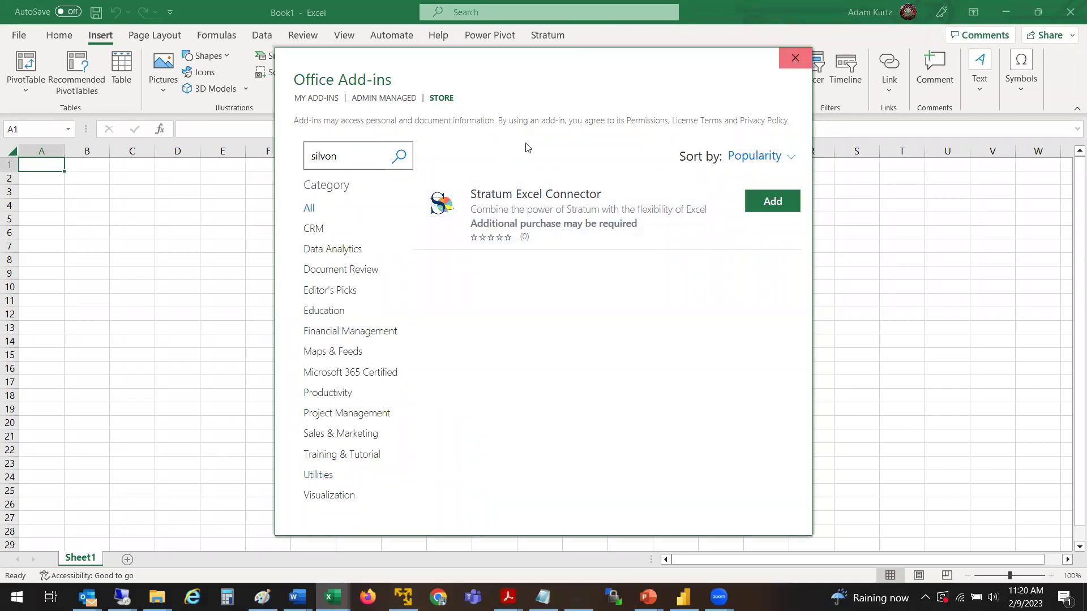
left_click(1069, 10)
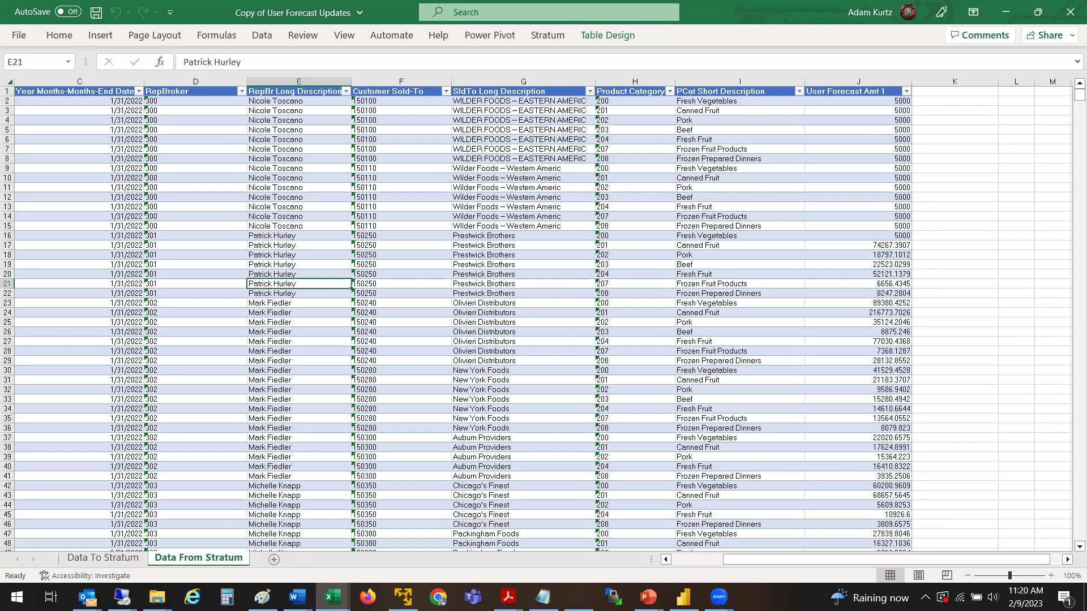
Open the Data To Stratum sheet and filter its forecast table to RepBroker 300
left_click(109, 558)
left_click(421, 419)
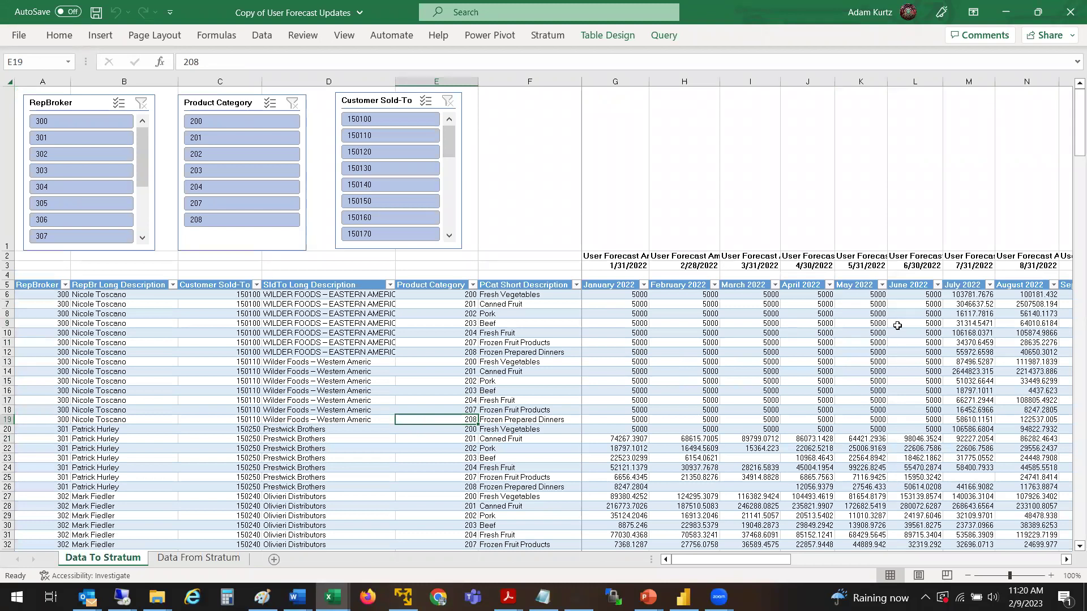
left_click_drag(764, 562, 687, 540)
left_click(111, 121)
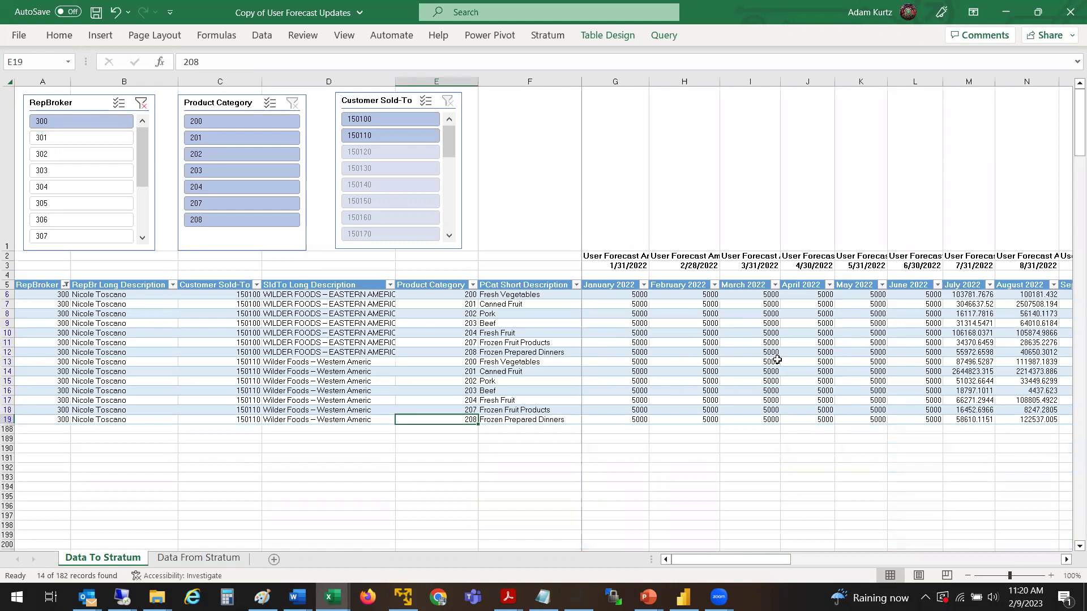
Clear the RepBroker slicer filter so every rep's forecast rows show again
left_click(547, 35)
left_click(135, 124)
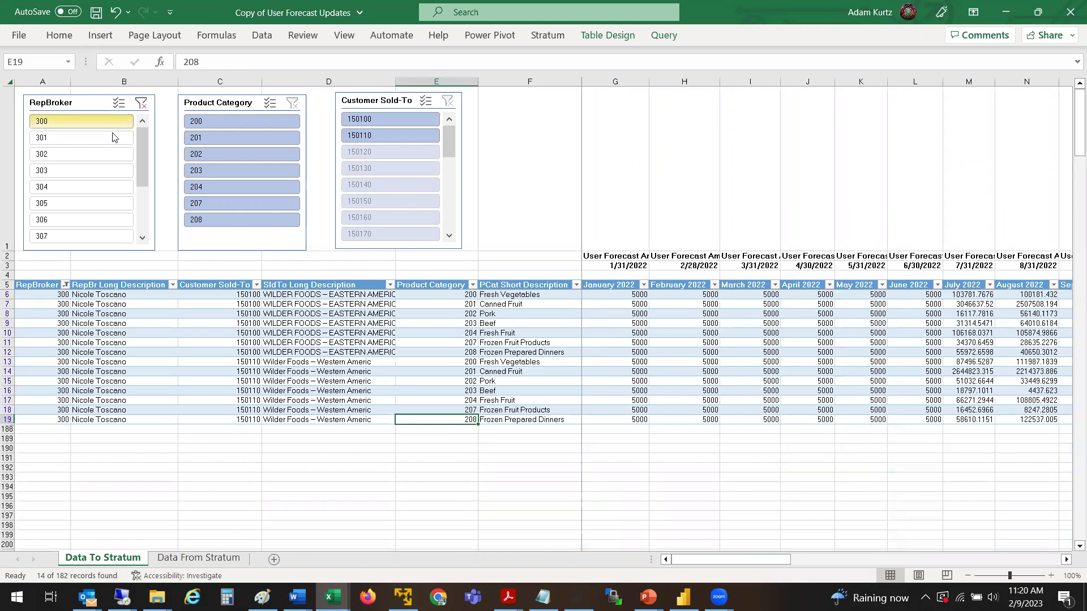
left_click(141, 104)
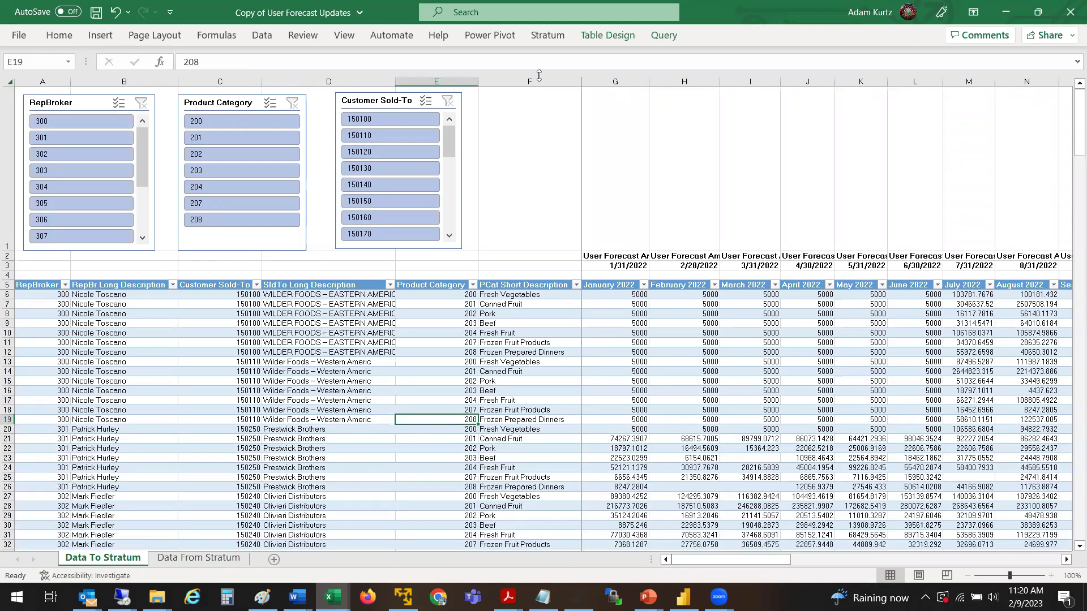
left_click(549, 36)
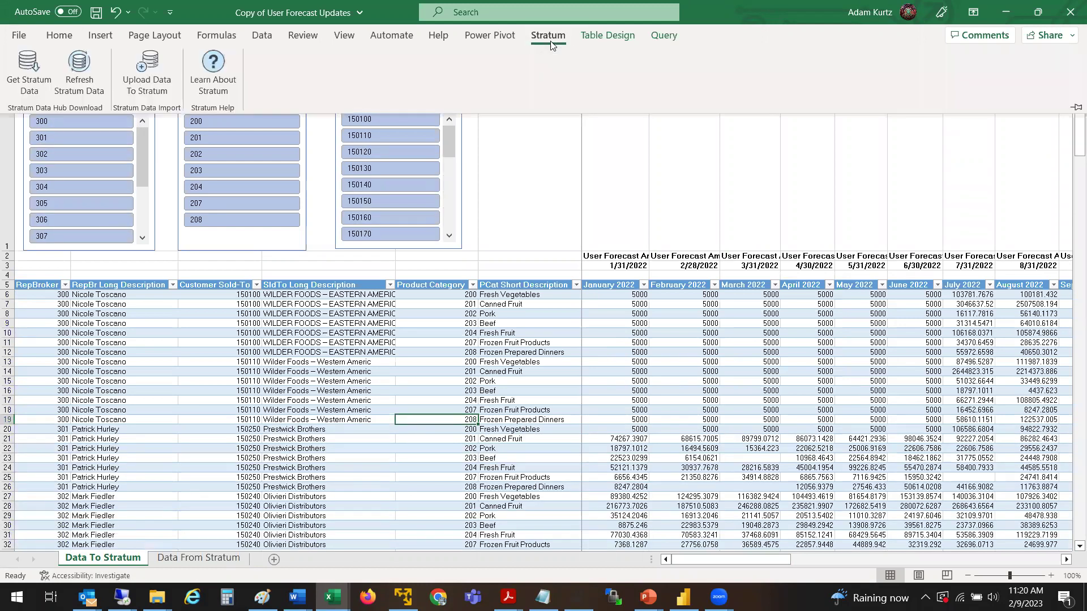
Attempt Upload Data To Stratum, dismiss the connection error, and briefly visit the File screen
left_click(151, 66)
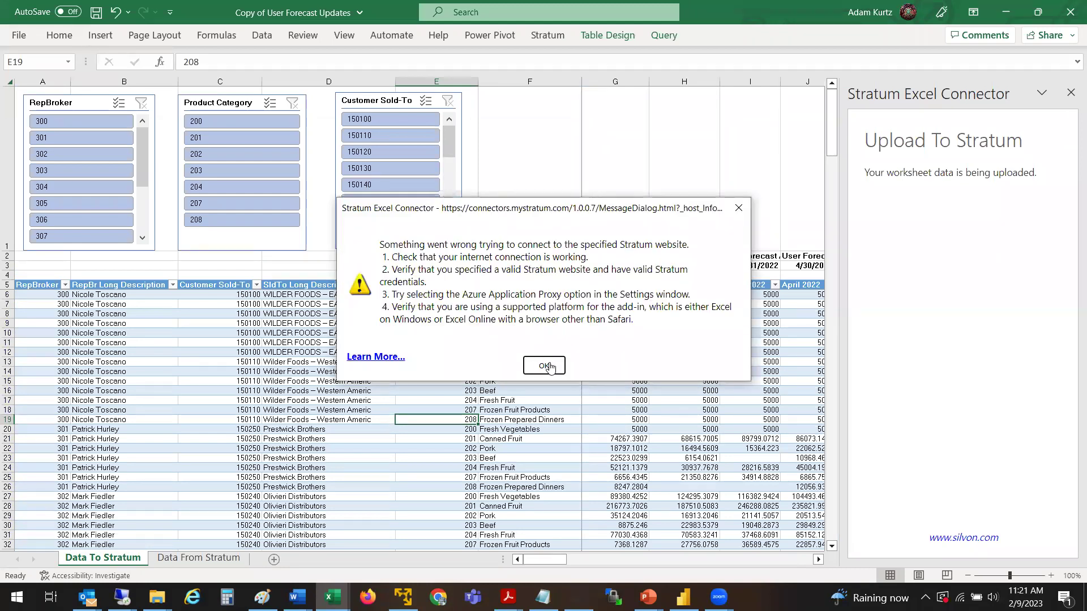
left_click(546, 366)
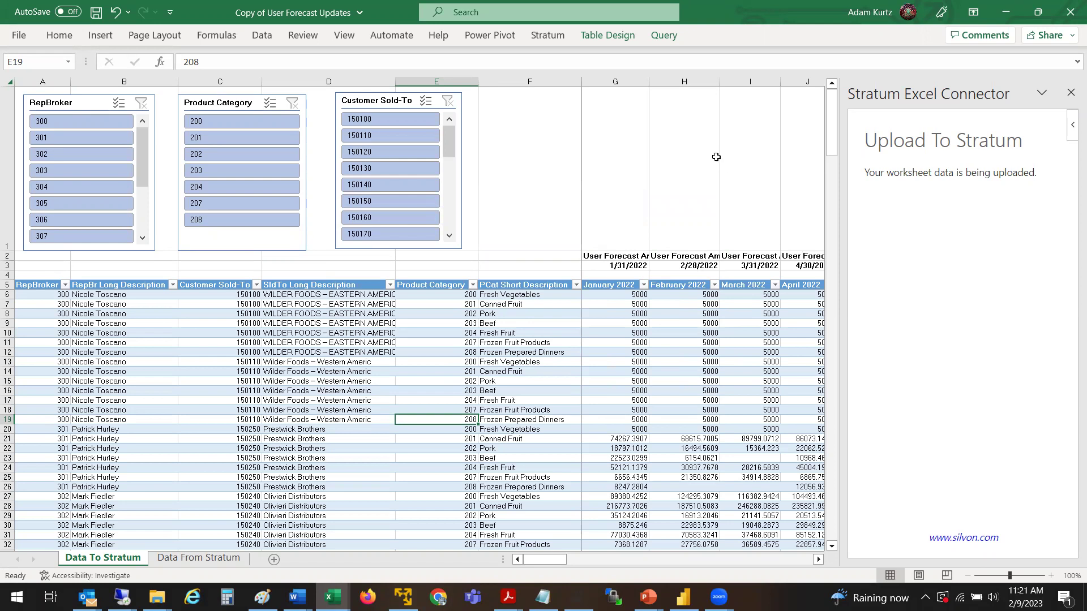
left_click(535, 38)
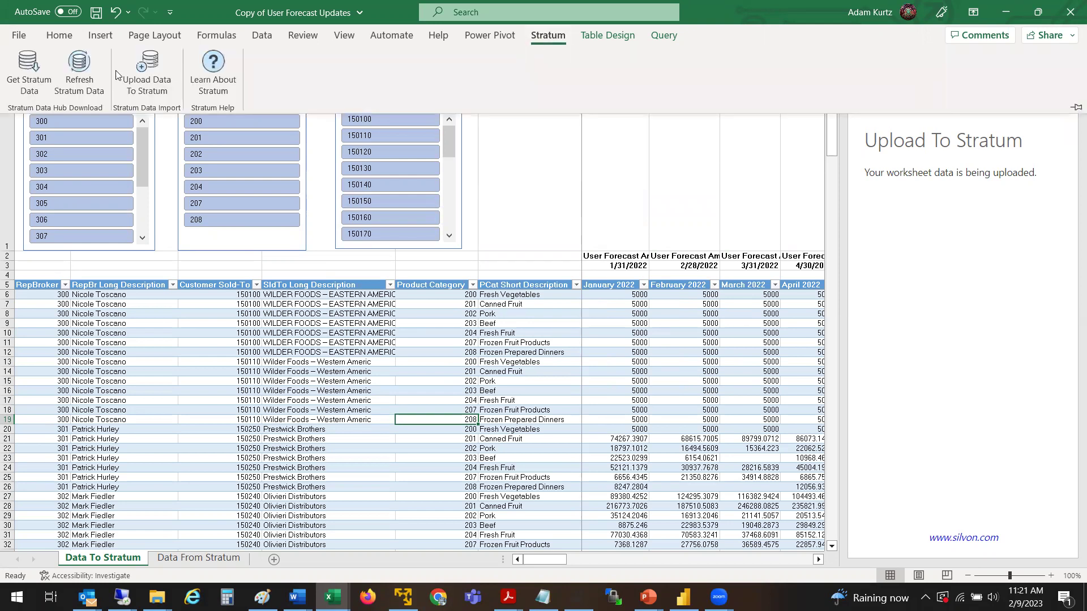
left_click(21, 38)
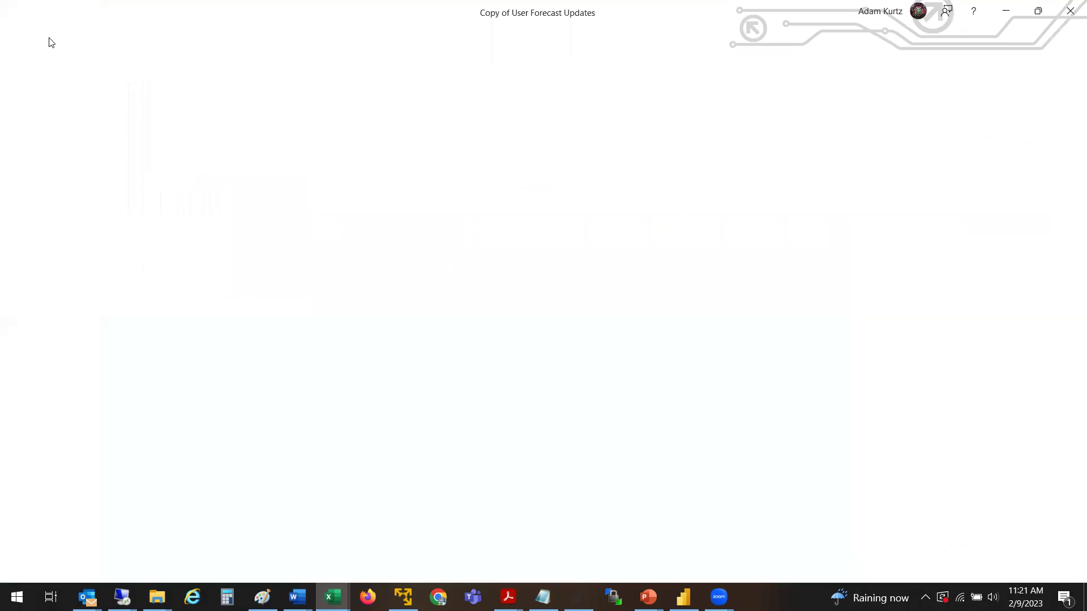
left_click(56, 38)
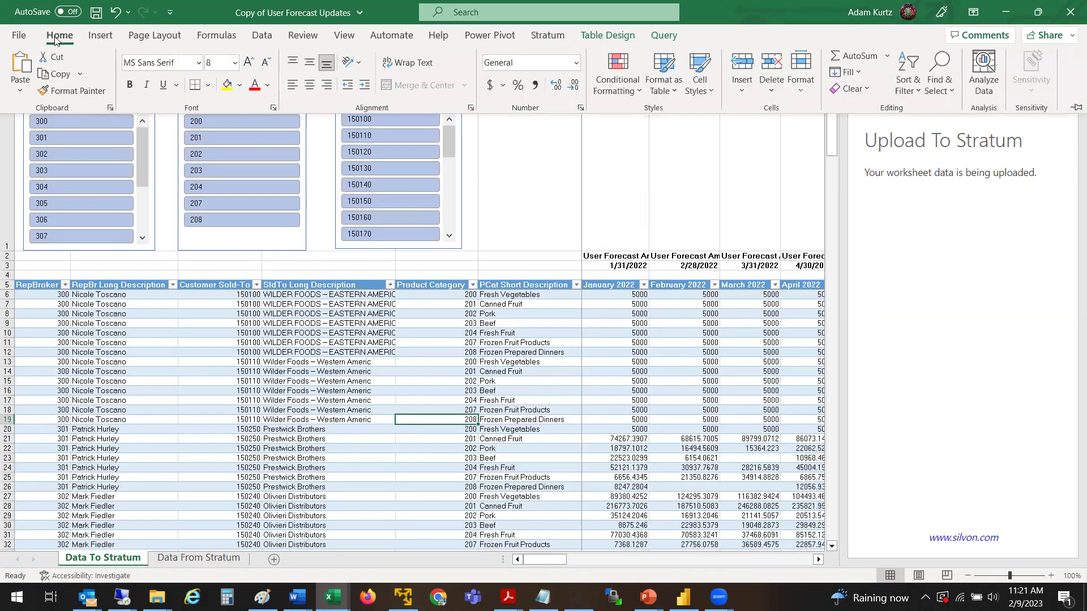
Switch the Stratum Excel Connector pane to Get Stratum Data
left_click(601, 195)
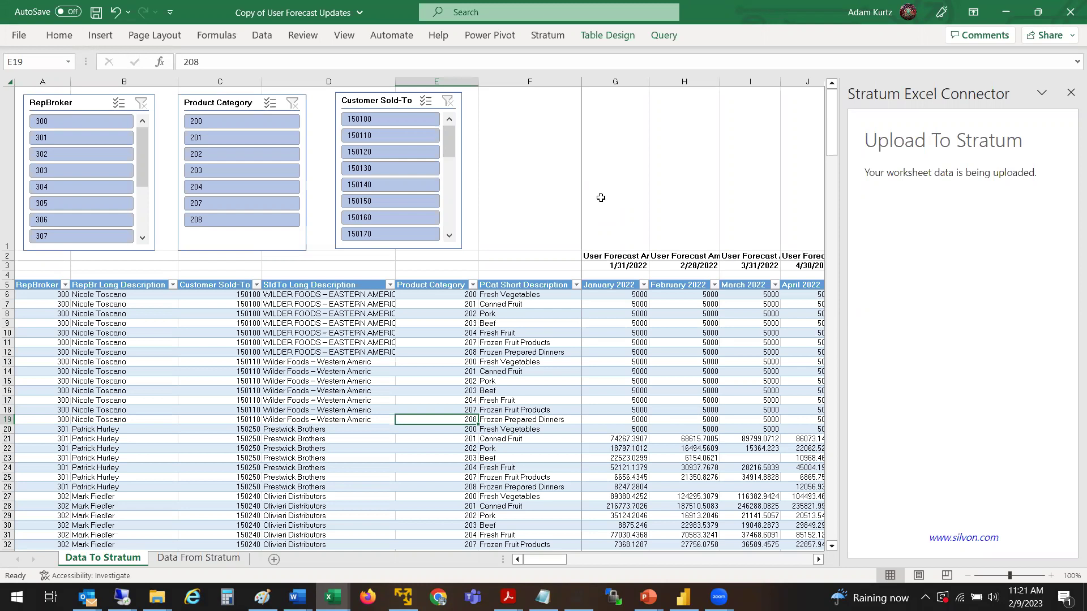
left_click(548, 37)
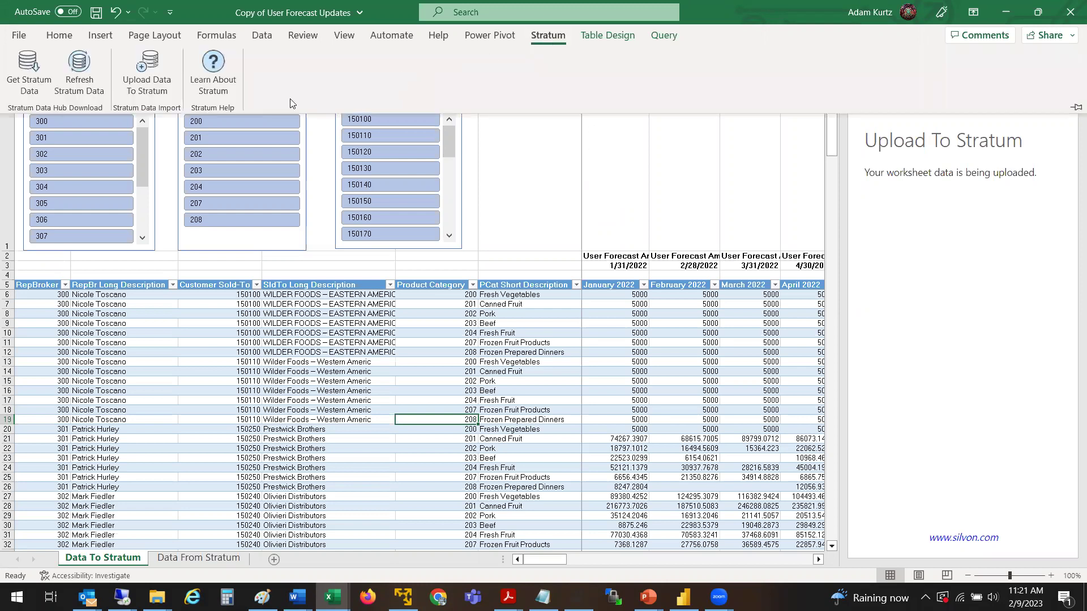
left_click(21, 83)
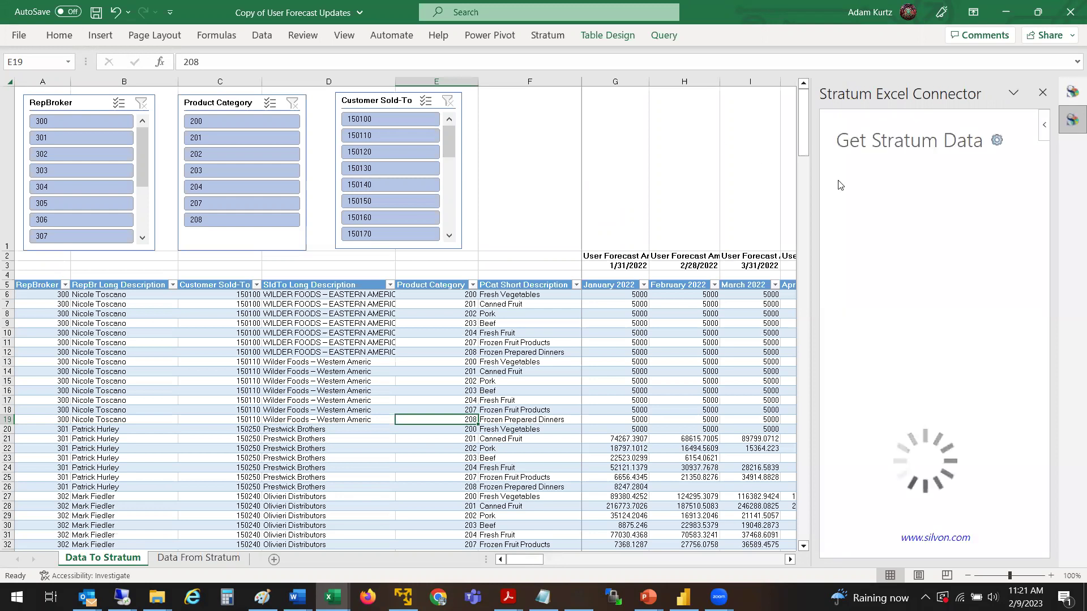
Retry the Get Stratum Data settings in Excel, then bring up PowerPoint's final 'Contact me or us:' slide 10
left_click(996, 141)
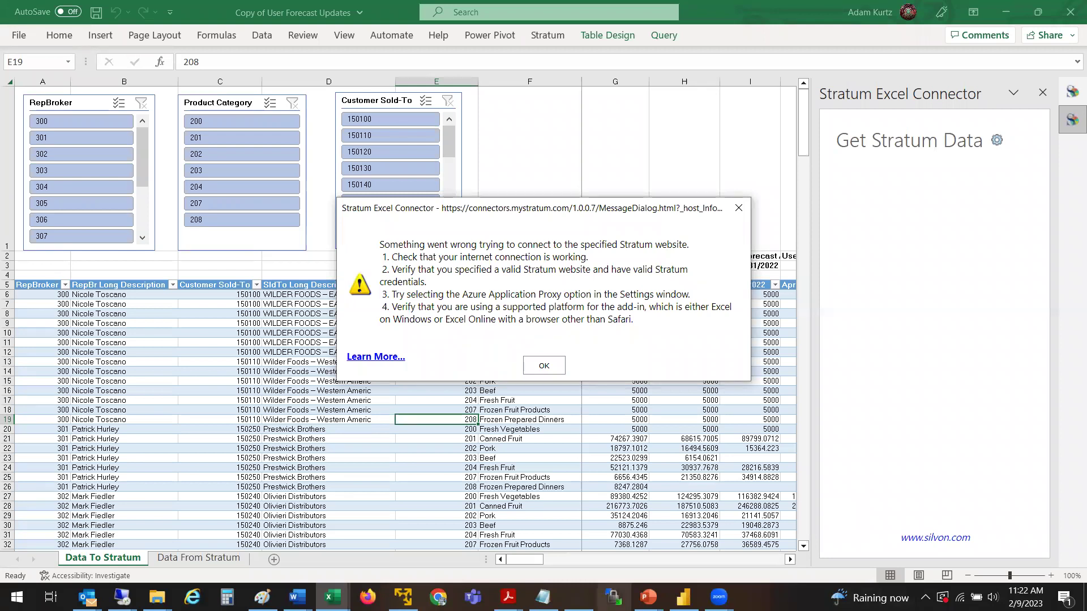
left_click(648, 597)
left_click(713, 549)
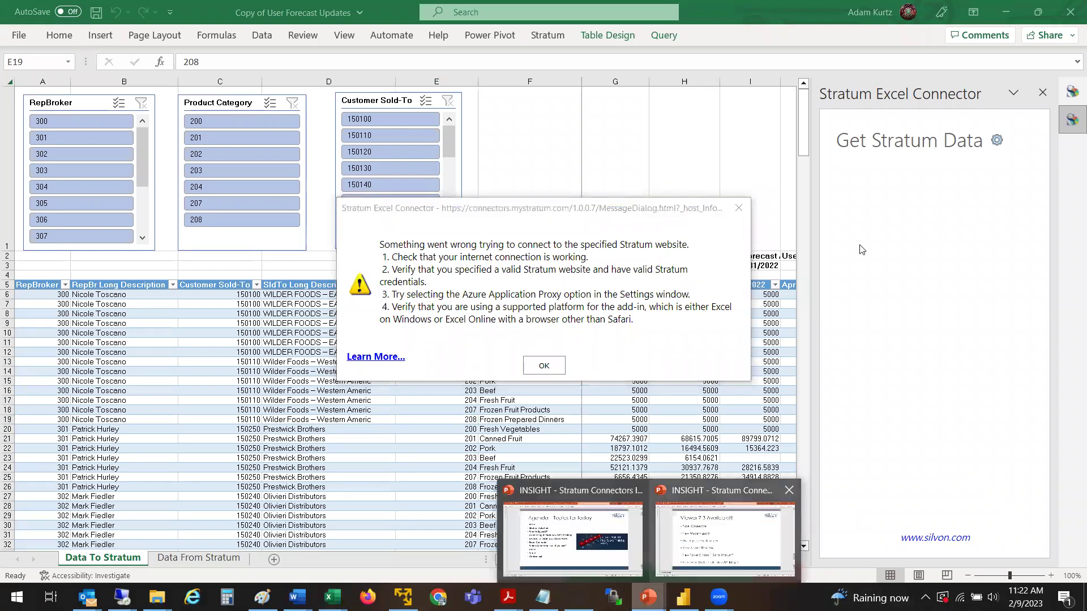
left_click(1080, 470)
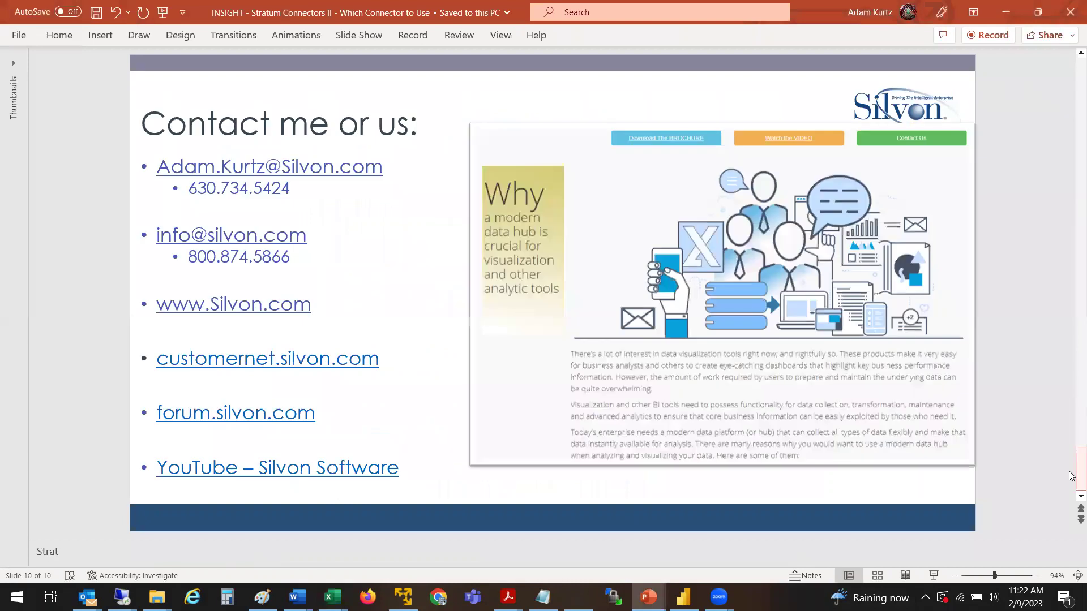